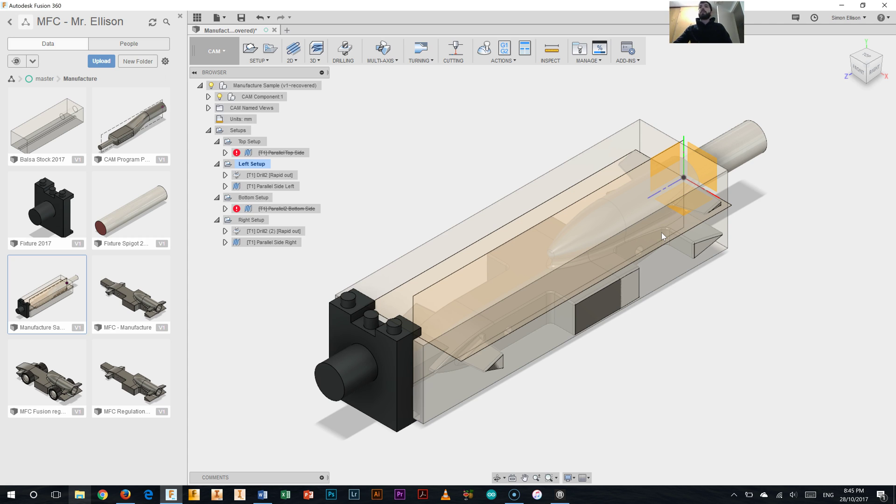
# Browse the workspace list and preview the Model workspace without switching away from Manufacture.
pyautogui.click(477, 131)
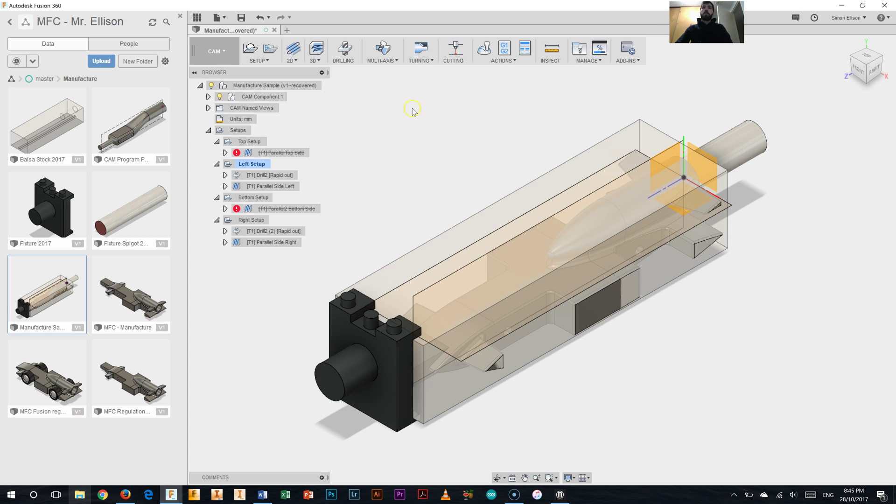
pyautogui.click(224, 57)
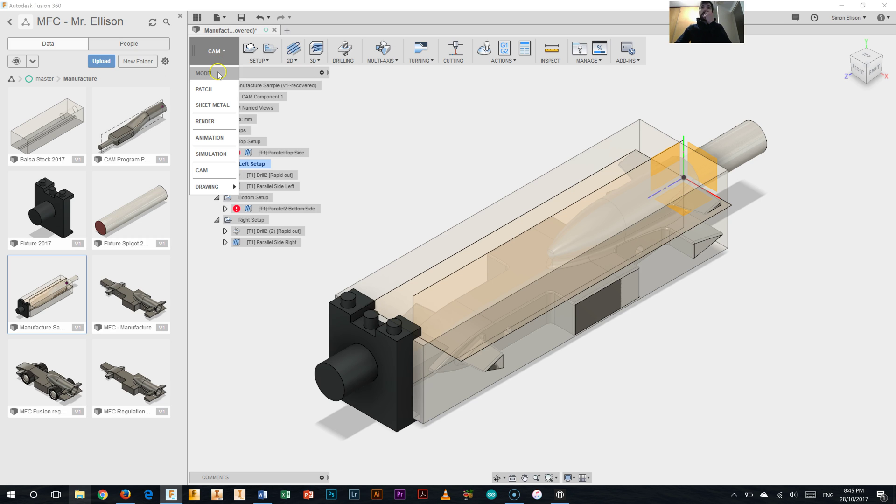
pyautogui.click(218, 73)
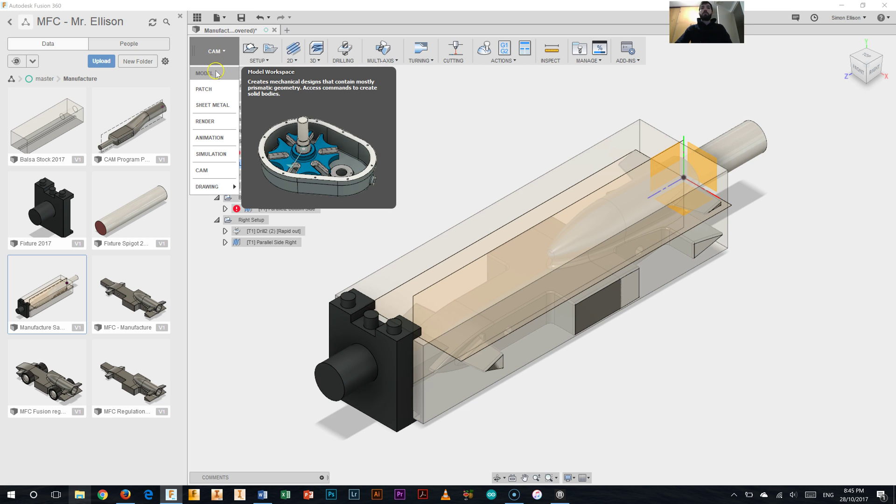
pyautogui.click(378, 172)
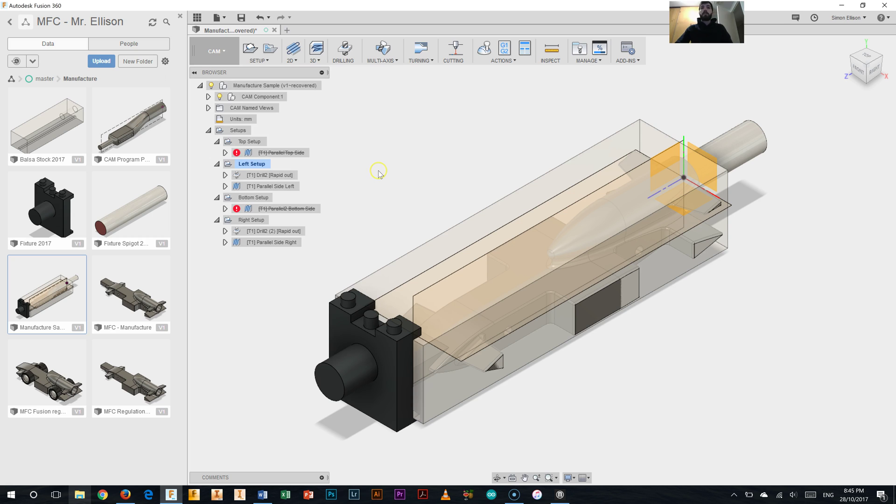
pyautogui.click(272, 199)
# Simulate the toolpaths of all setups together from the Setups node.
pyautogui.click(248, 132)
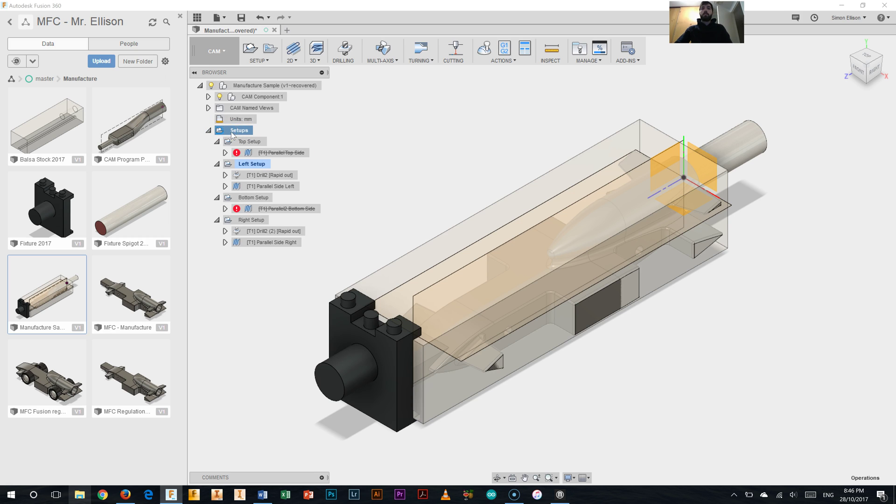
pyautogui.rightClick(231, 134)
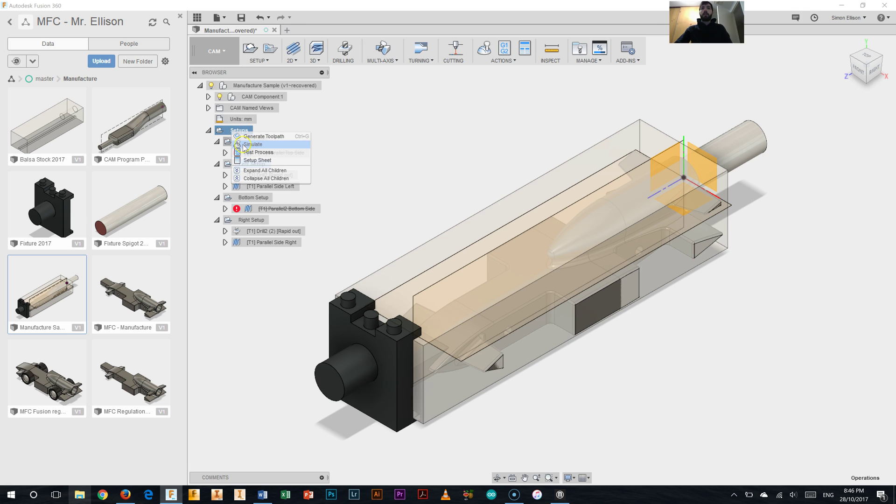
pyautogui.click(246, 144)
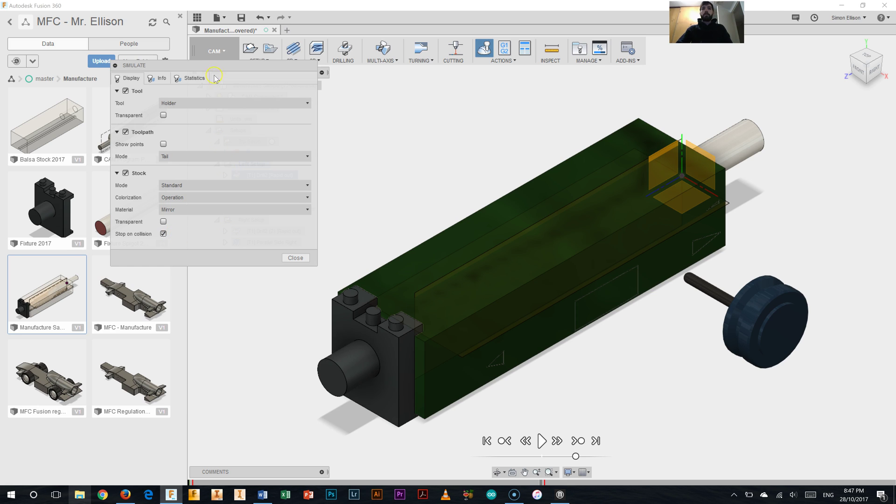
# Move the Simulate dialog aside, play the simulation, and pan and zoom onto the stock.
pyautogui.moveTo(221, 69); pyautogui.dragTo(158, 38)
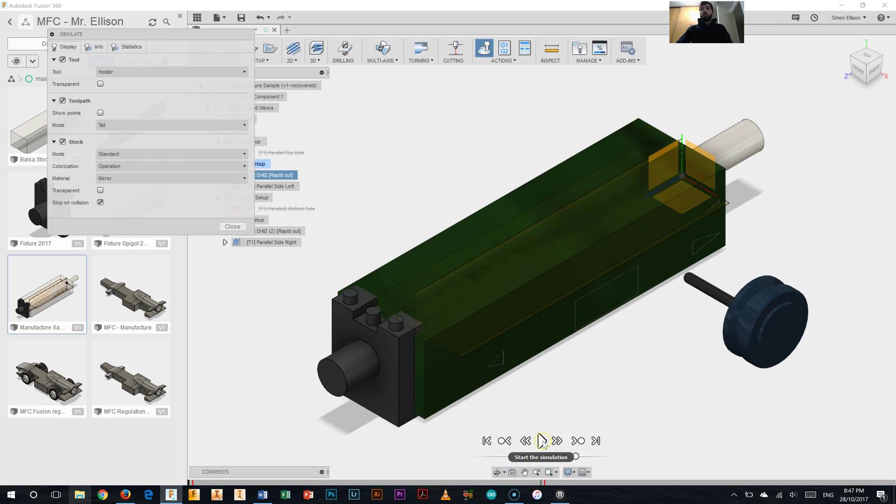
pyautogui.click(541, 440)
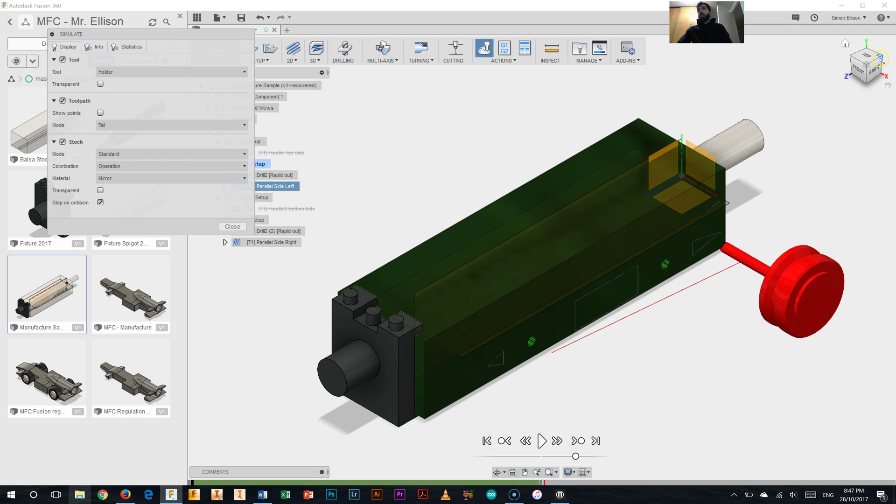
pyautogui.click(525, 472)
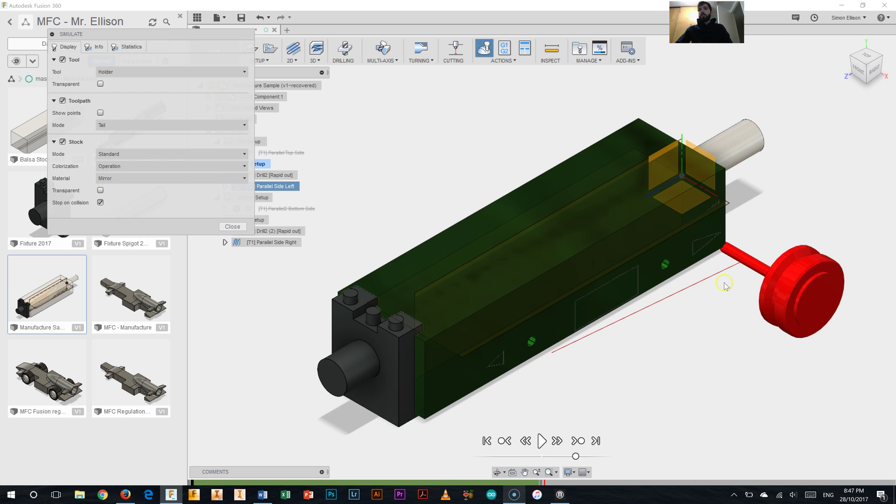
pyautogui.scroll(-1, 699, 287)
pyautogui.moveTo(699, 288); pyautogui.dragTo(603, 322, button='middle')
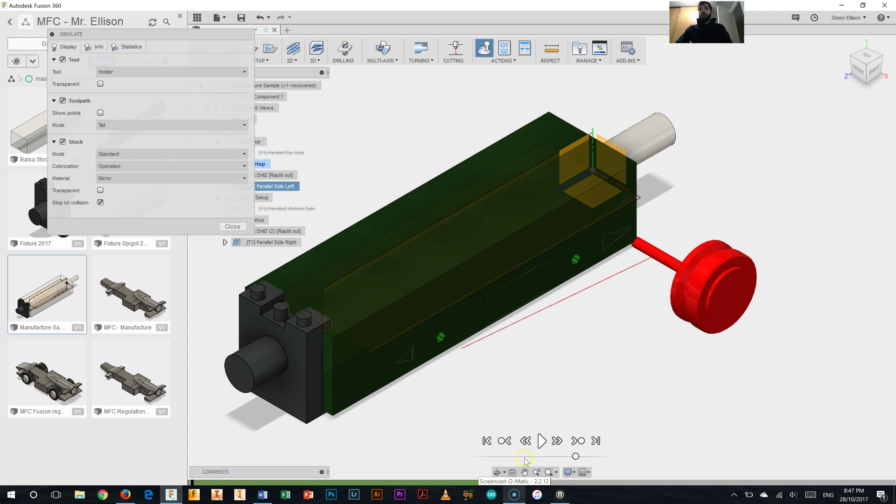
pyautogui.scroll(-1, 624, 283)
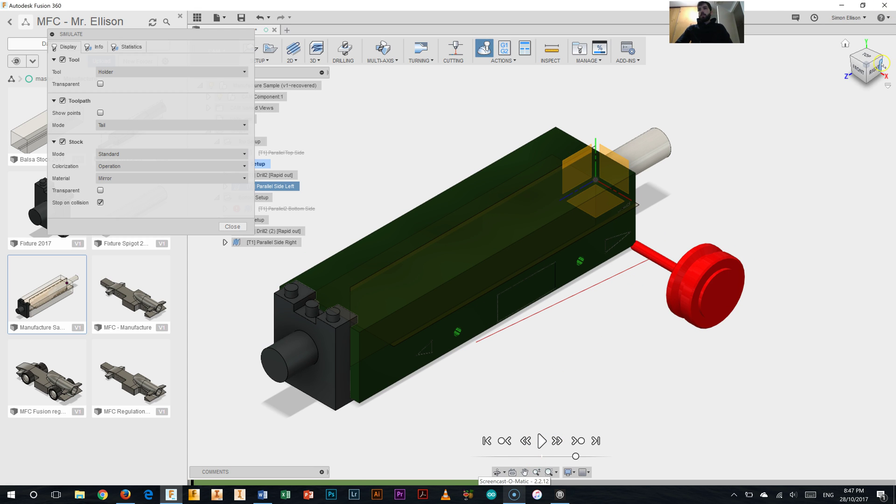
# View the stock from bottom-back-right, zoom in, then pause and resume the simulation.
pyautogui.click(881, 72)
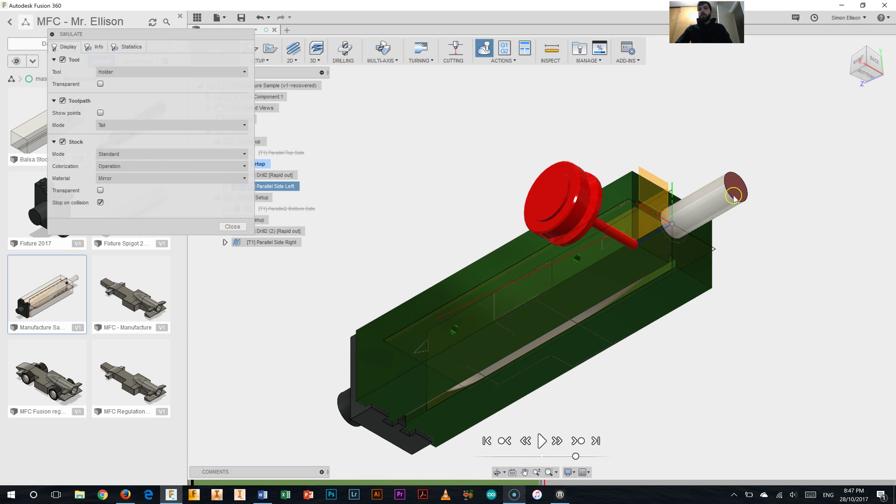
pyautogui.scroll(2, 653, 231)
pyautogui.scroll(2, 653, 231)
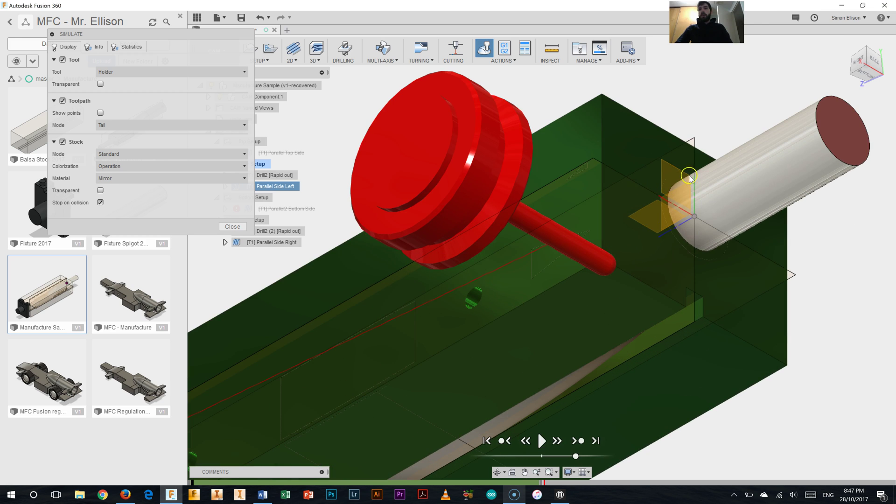
pyautogui.click(541, 443)
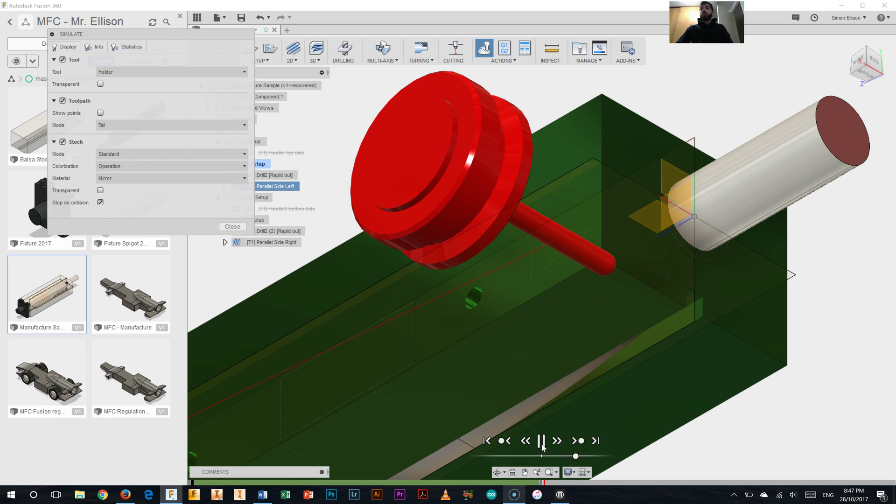
pyautogui.click(539, 443)
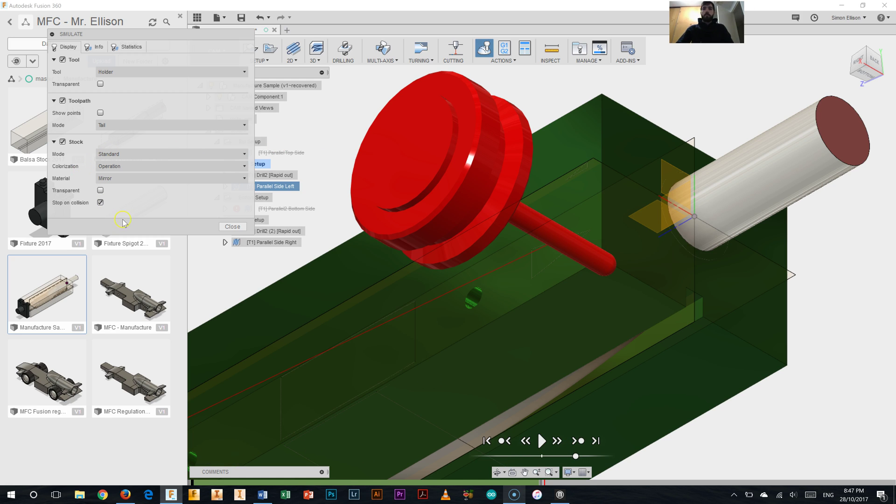
# Skip to the next operation, step the tool one move back and forward, and resume playback.
pyautogui.click(578, 441)
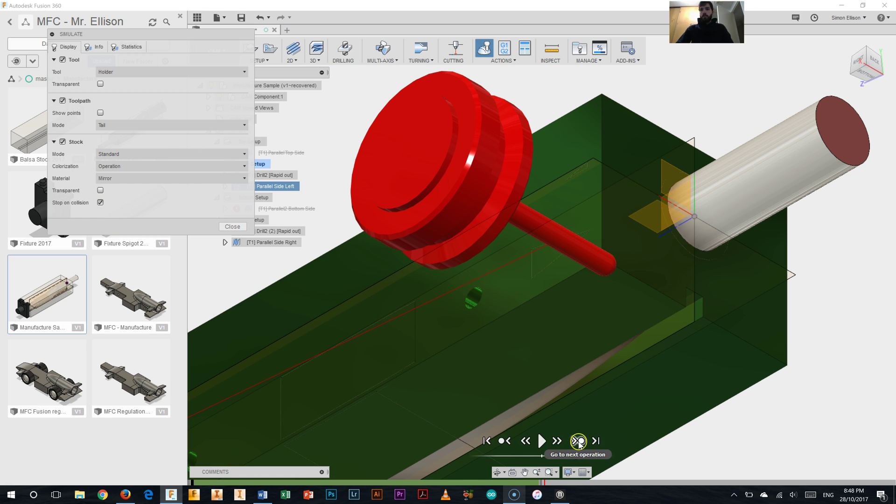
pyautogui.click(541, 440)
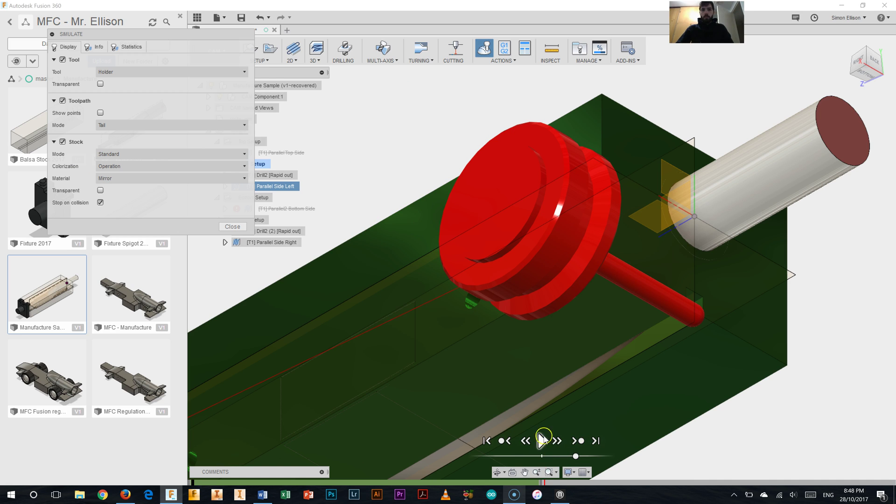
pyautogui.click(527, 440)
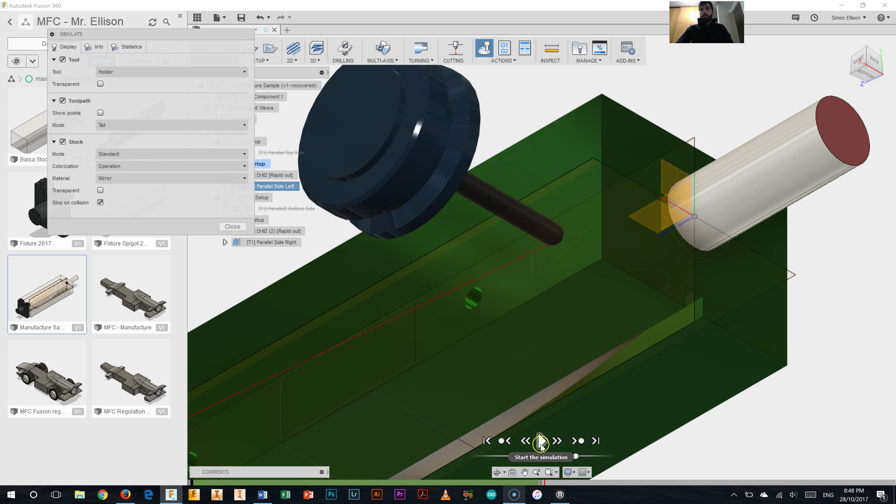
pyautogui.click(541, 441)
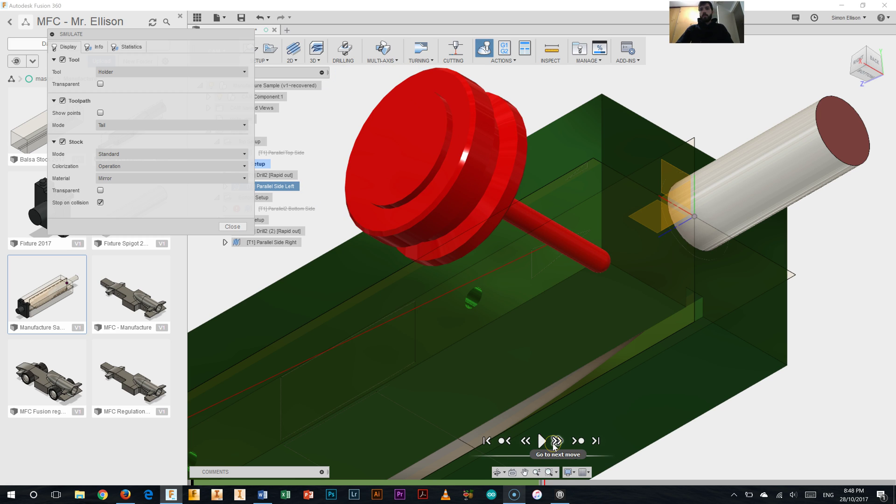
pyautogui.click(554, 444)
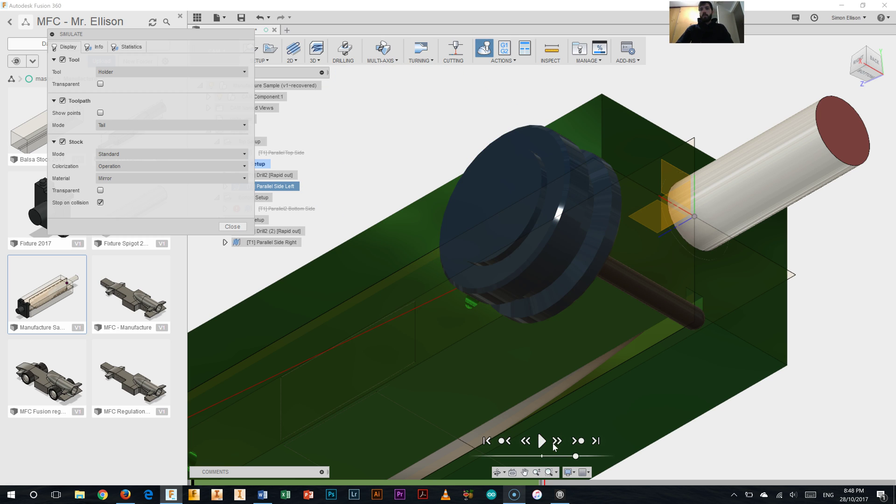
pyautogui.click(542, 442)
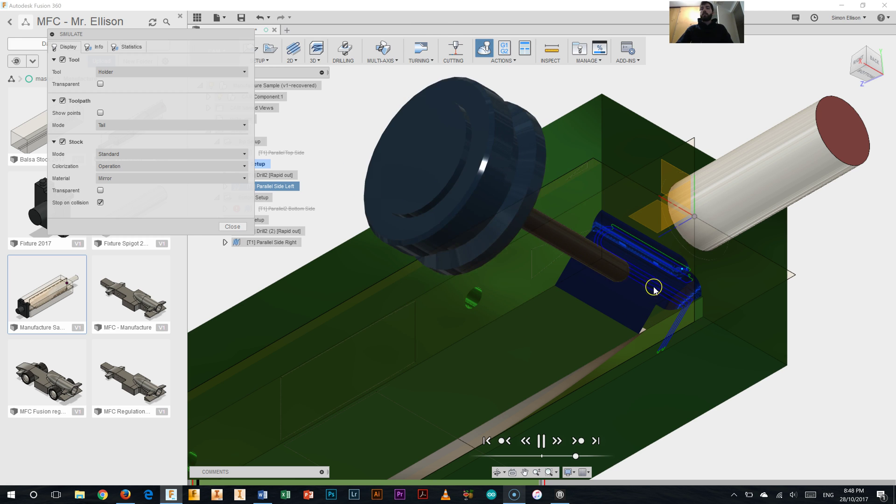
# View from top-front-right, jump ahead, and slow playback as the simulation reaches Parallel Side Right.
pyautogui.click(852, 62)
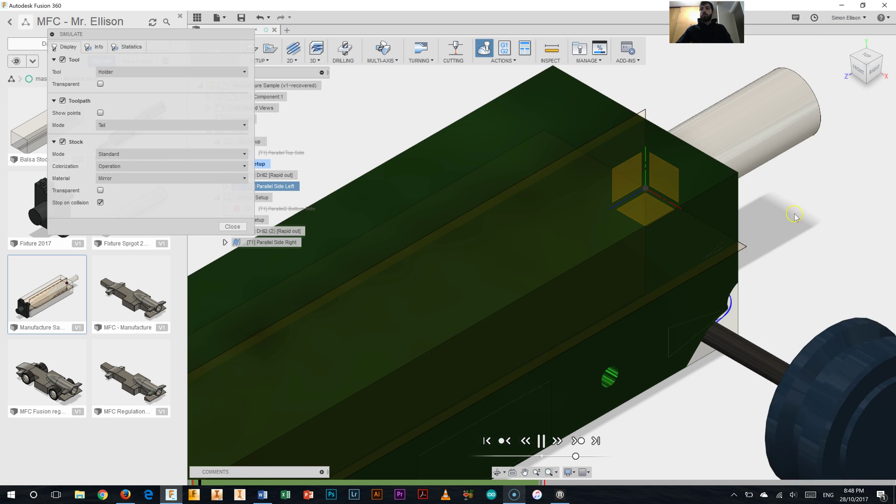
pyautogui.scroll(-5, 716, 280)
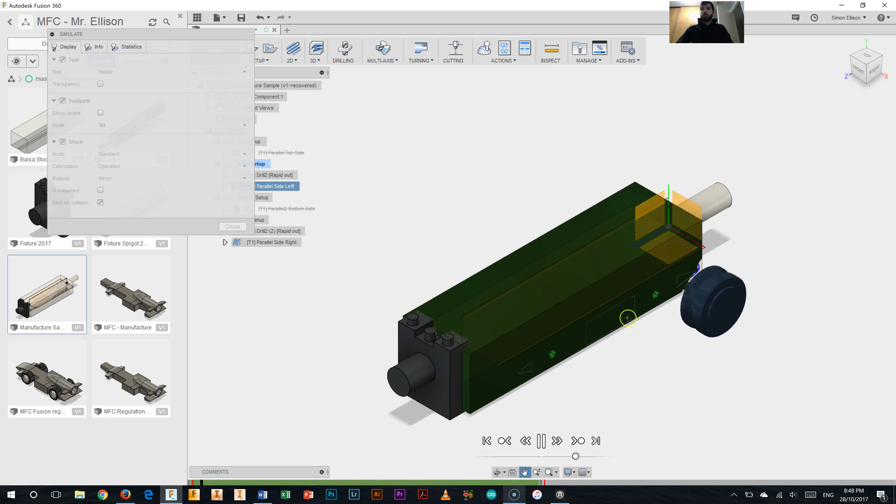
pyautogui.scroll(2, 628, 318)
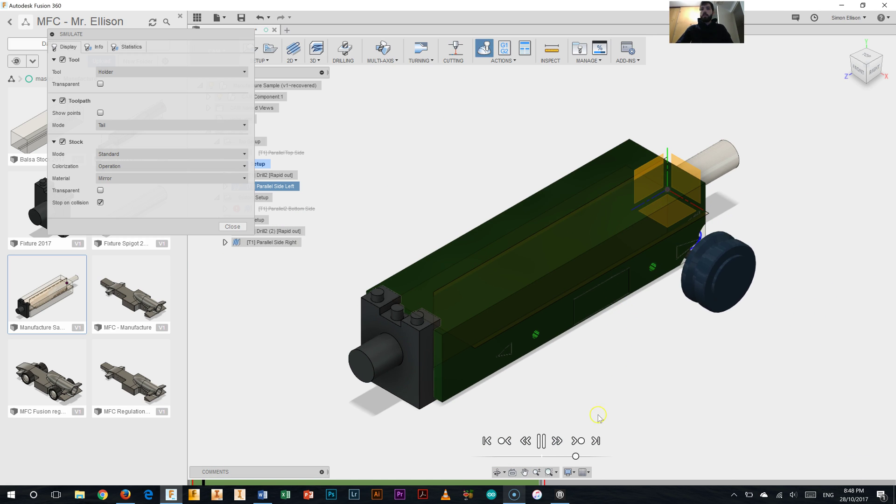
pyautogui.moveTo(576, 456); pyautogui.dragTo(598, 457)
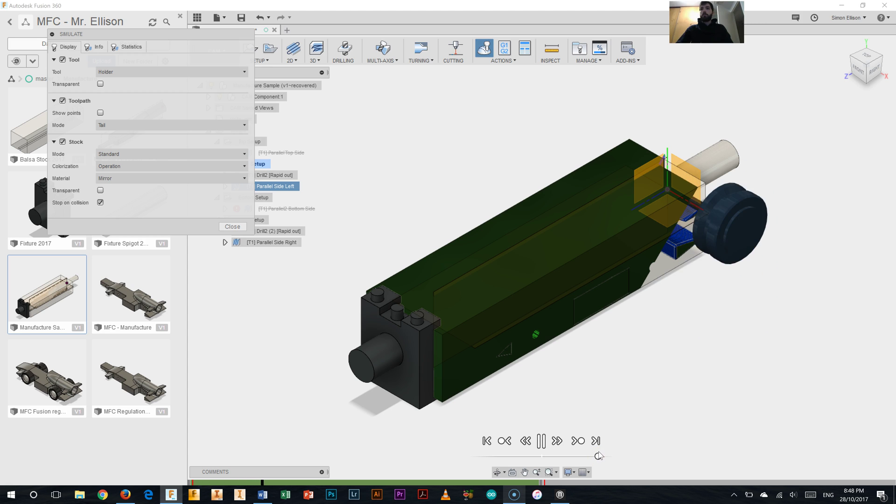
pyautogui.click(597, 441)
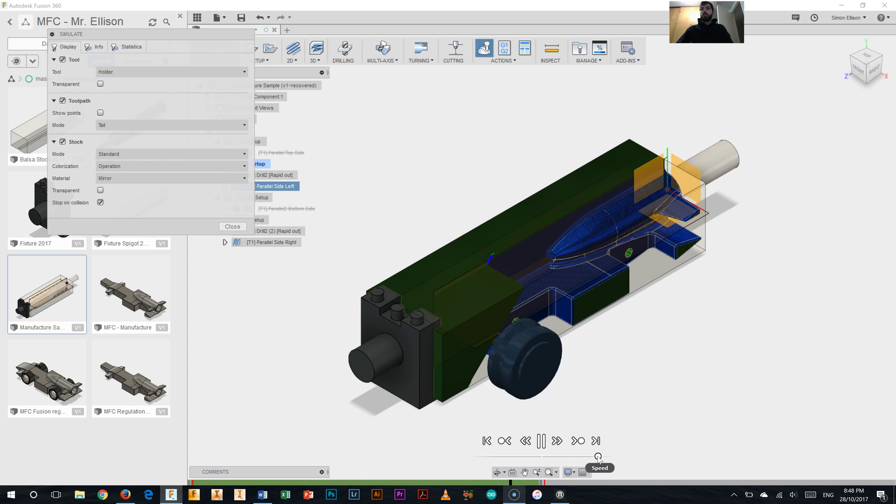
pyautogui.click(598, 456)
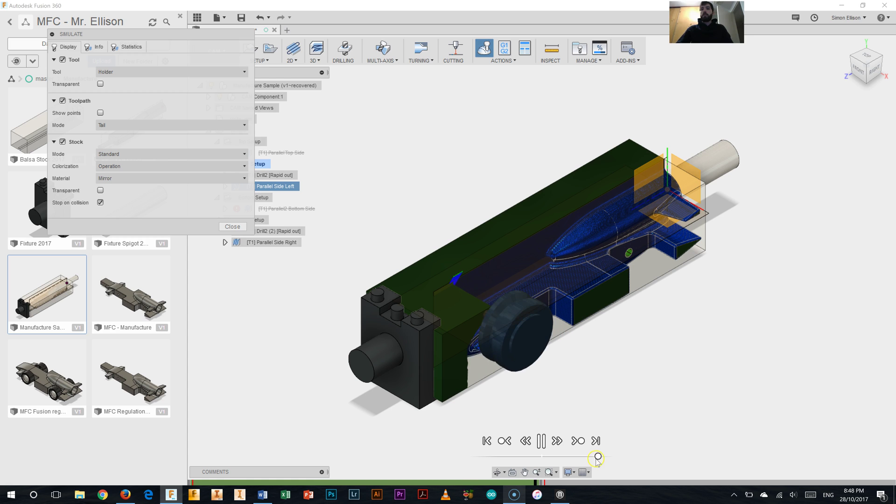
pyautogui.moveTo(598, 457); pyautogui.dragTo(571, 457)
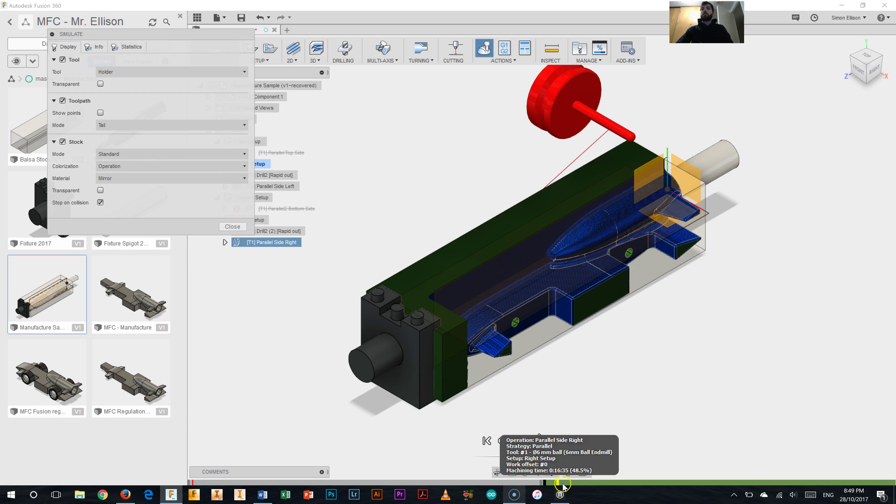
# Step to the next move and play Parallel Side Right faster, viewed from the front-left corner.
pyautogui.click(557, 441)
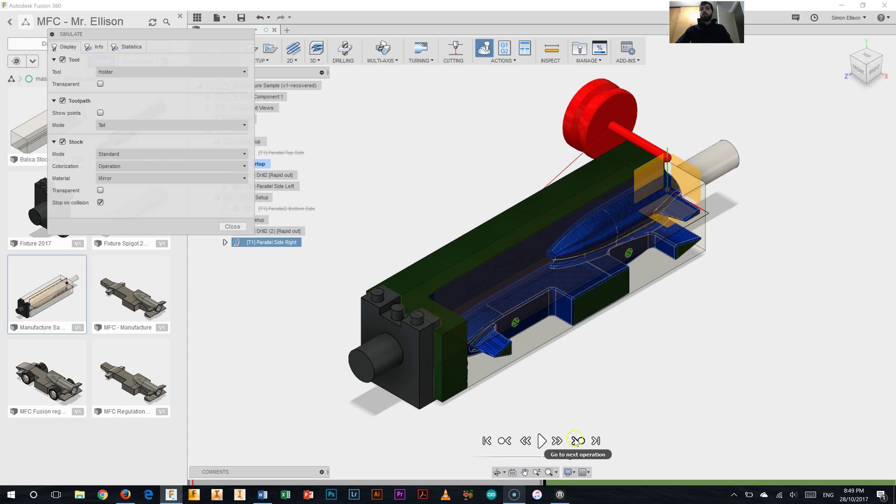
pyautogui.click(540, 441)
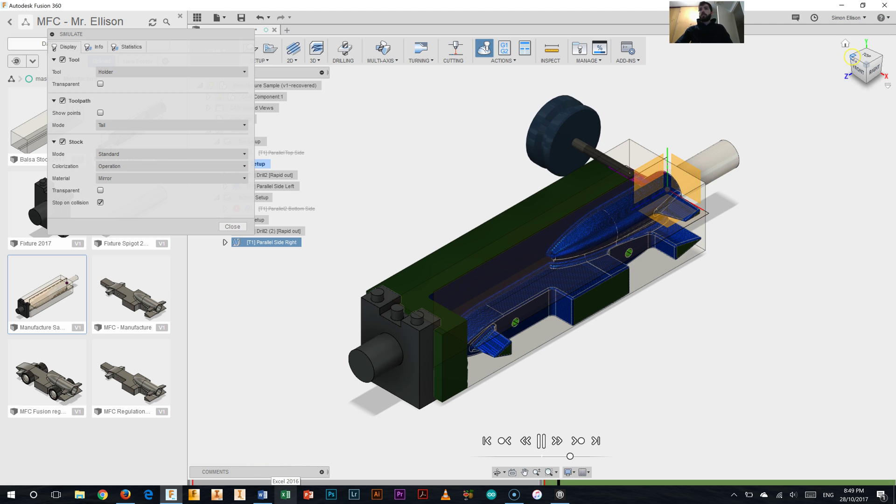
pyautogui.click(846, 61)
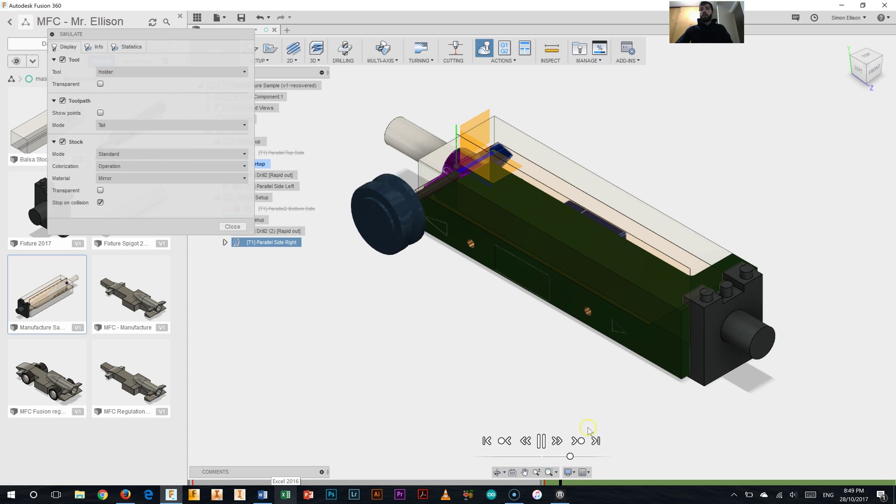
pyautogui.moveTo(570, 457); pyautogui.dragTo(603, 457)
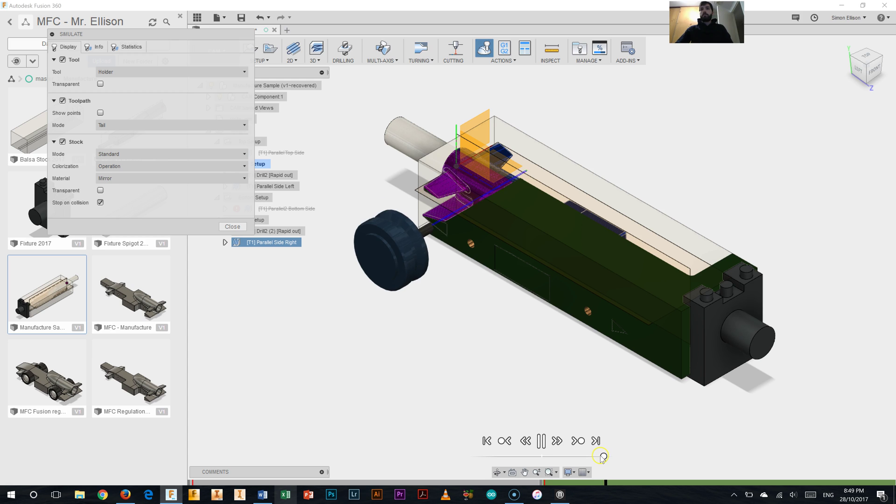
pyautogui.click(578, 440)
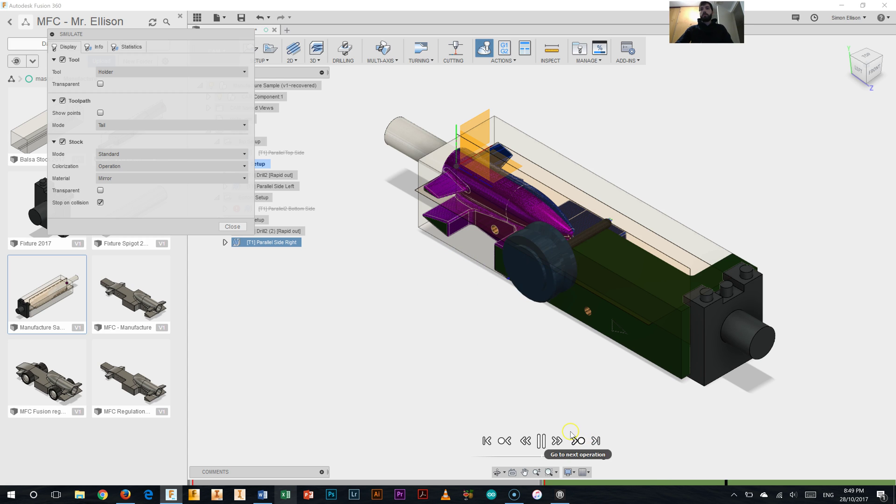
pyautogui.click(571, 432)
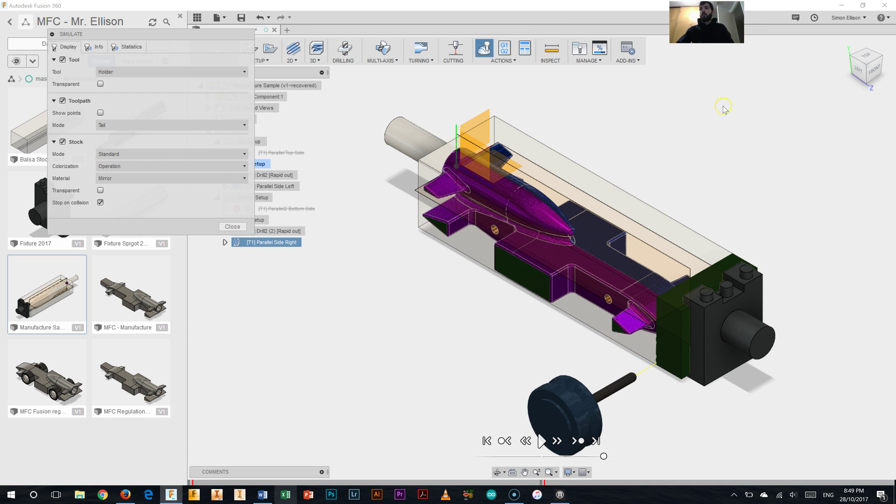
# Zoom in on the machined right-side surfaces, zoom back out, and return to the Home view.
pyautogui.scroll(6, 557, 282)
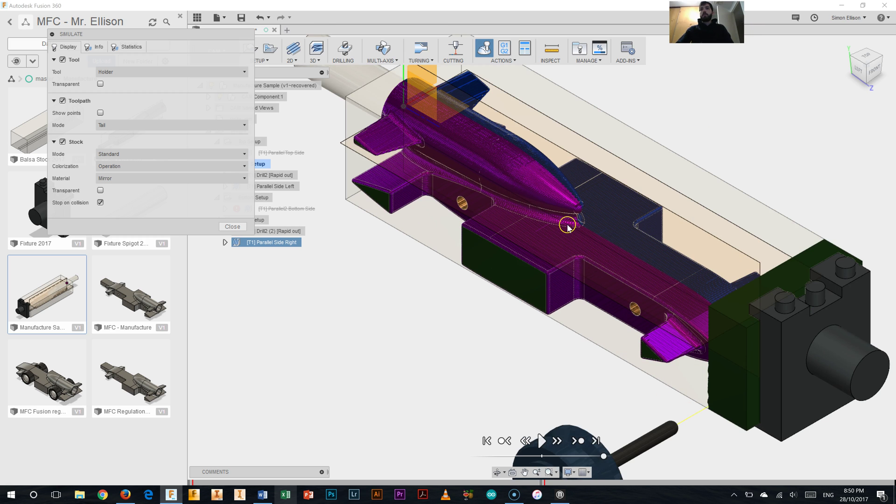
pyautogui.scroll(2, 590, 181)
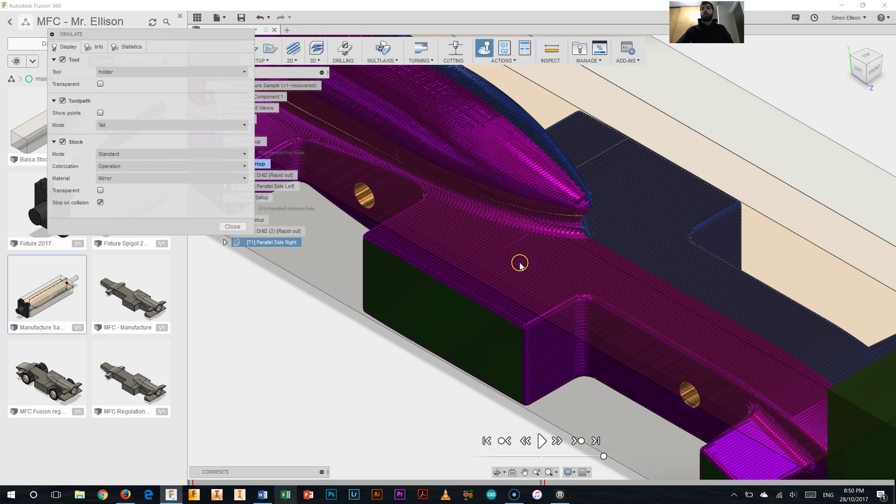
pyautogui.scroll(-3, 508, 316)
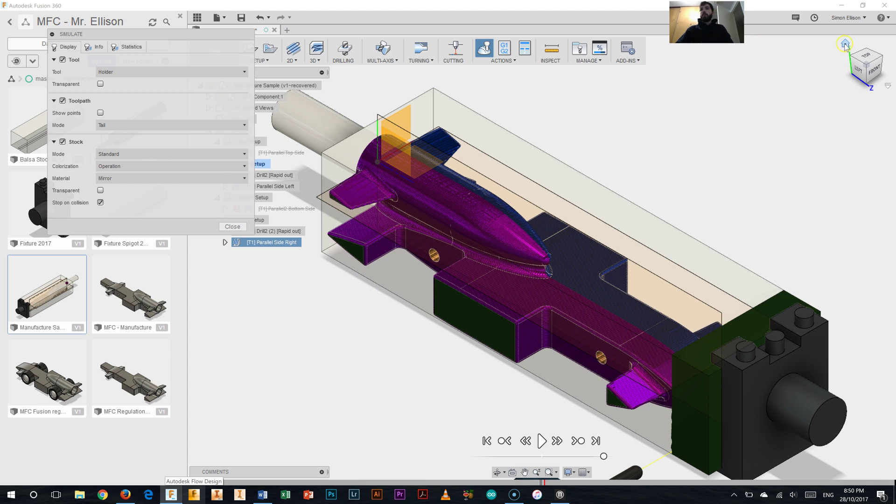
pyautogui.click(845, 44)
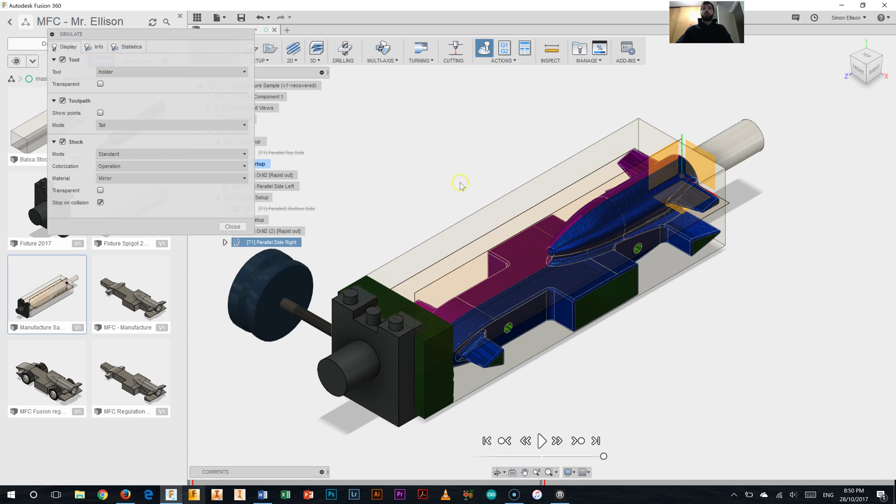
# Close the simulation and generate a Setup Sheet for the setups.
pyautogui.click(232, 227)
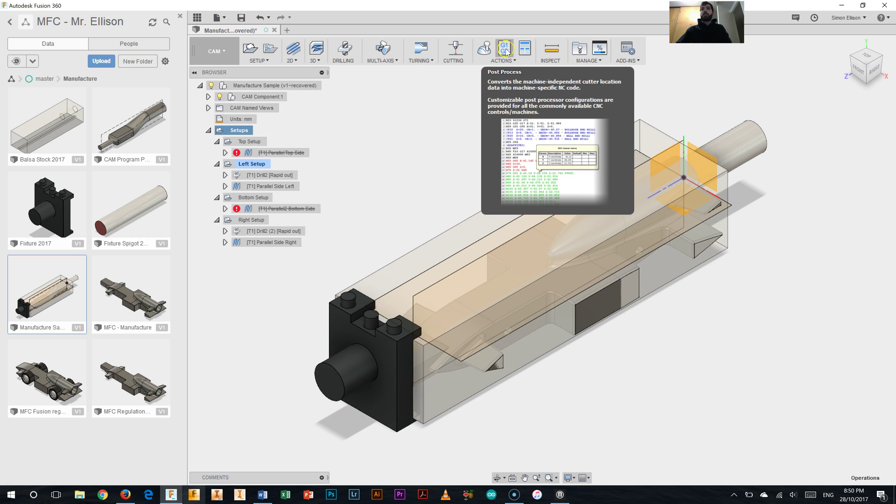
pyautogui.click(526, 50)
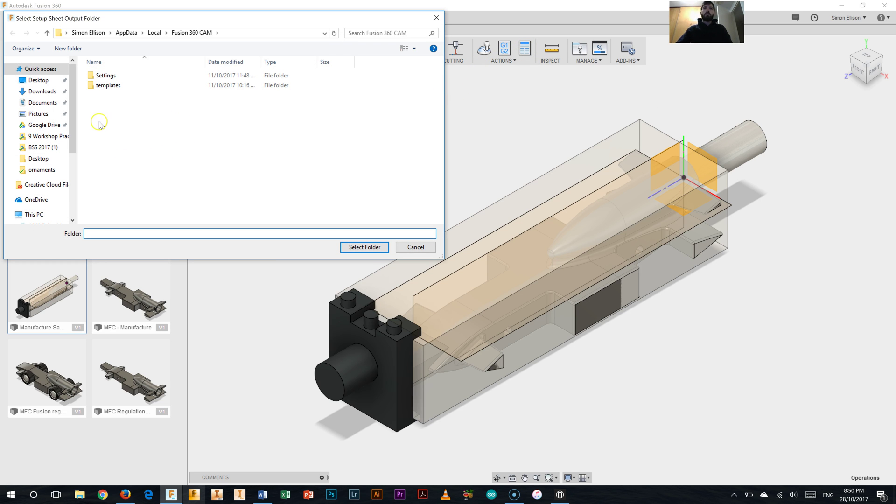
# Output the setup sheet to the Desktop and dismiss the multiple-WCS warning.
pyautogui.click(41, 80)
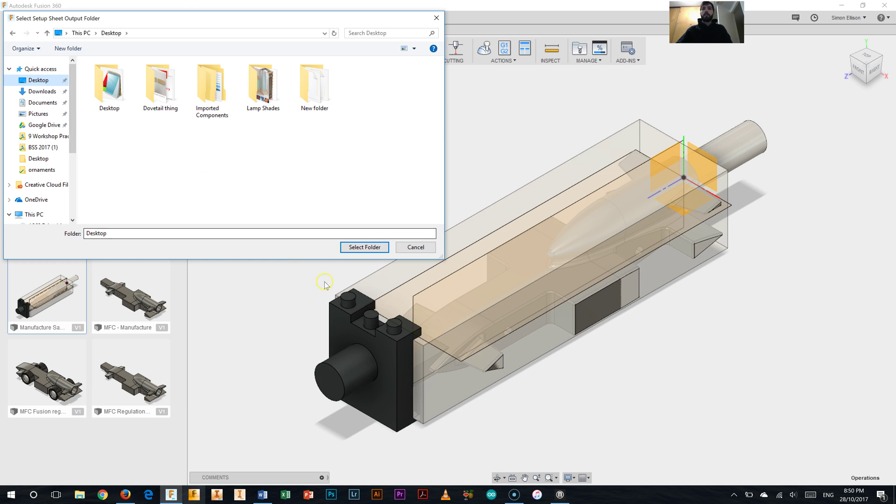
pyautogui.click(357, 248)
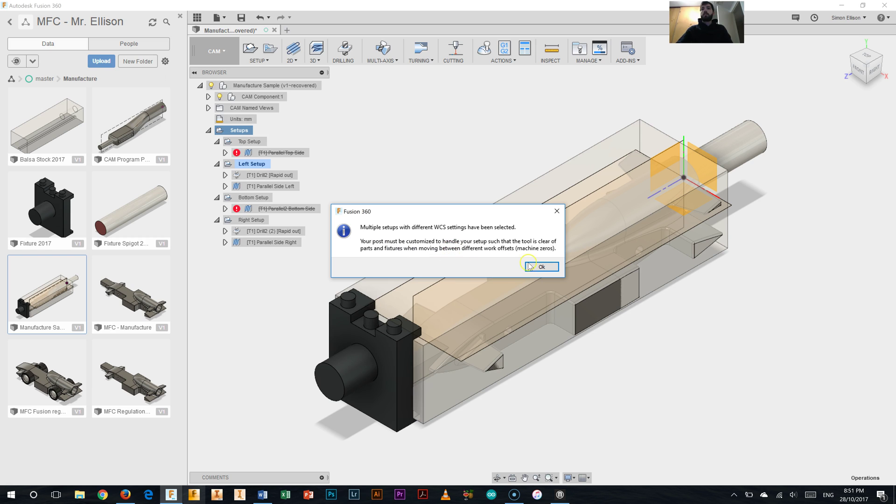
pyautogui.click(548, 266)
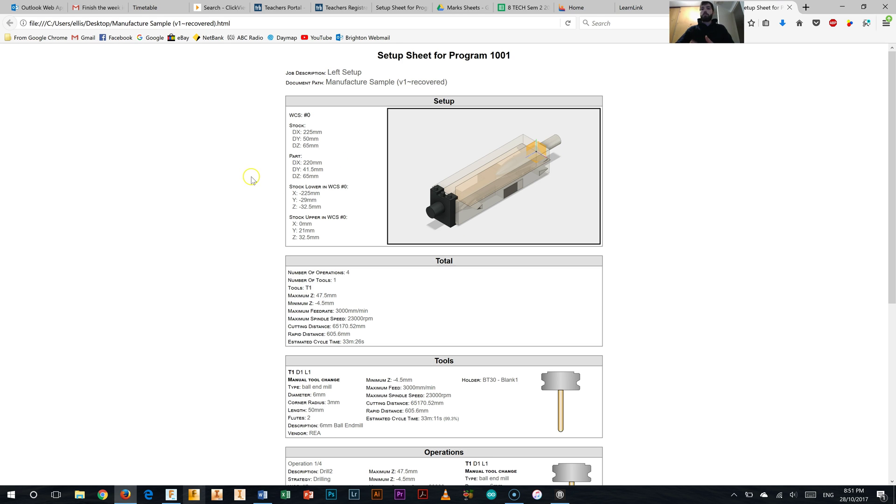
# Scroll through the Program 1001 setup sheet's totals, tools and four operations in Firefox.
pyautogui.scroll(-6, 250, 183)
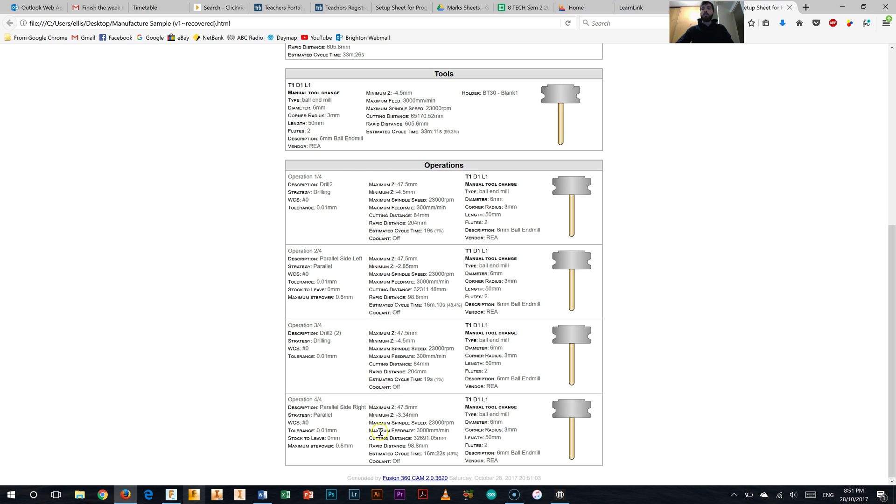
pyautogui.scroll(4, 410, 372)
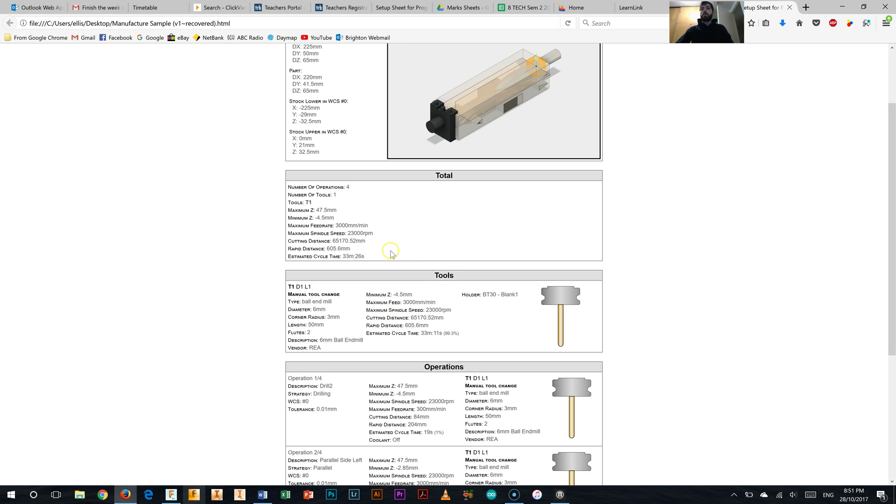
pyautogui.scroll(3, 455, 372)
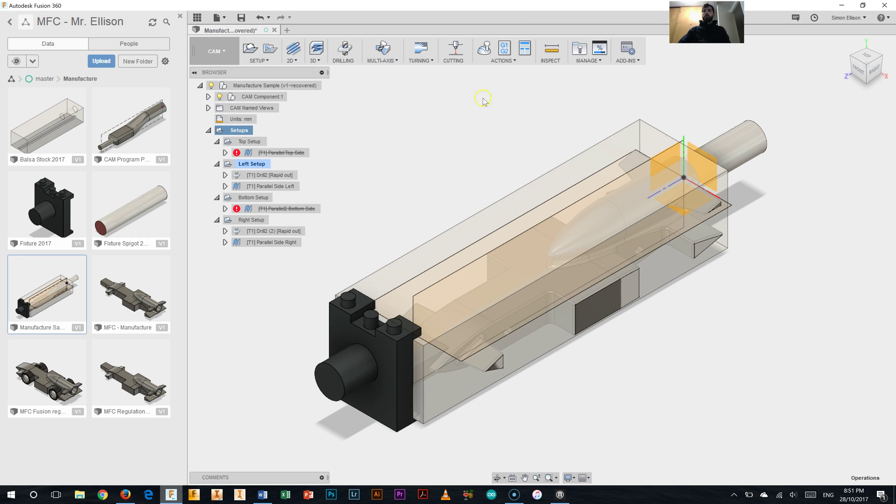
# Post process the toolpaths with the denford.cps configuration after acknowledging the WCS warning.
pyautogui.click(507, 49)
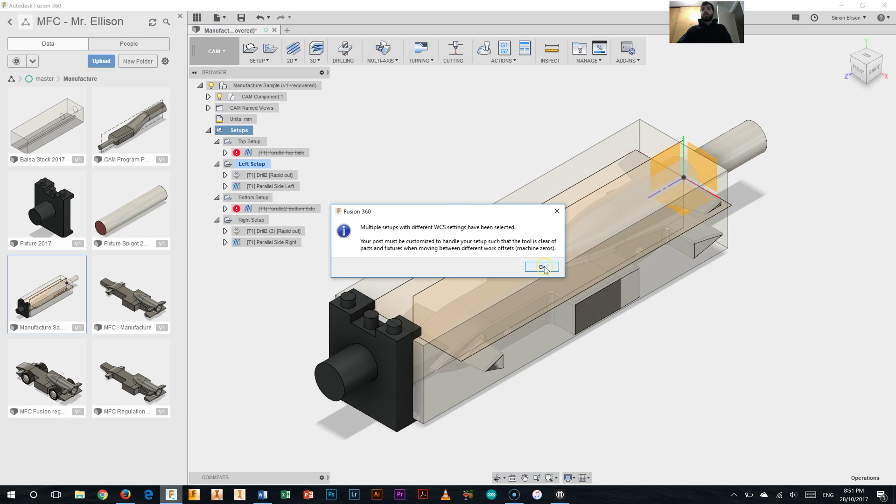
pyautogui.click(542, 267)
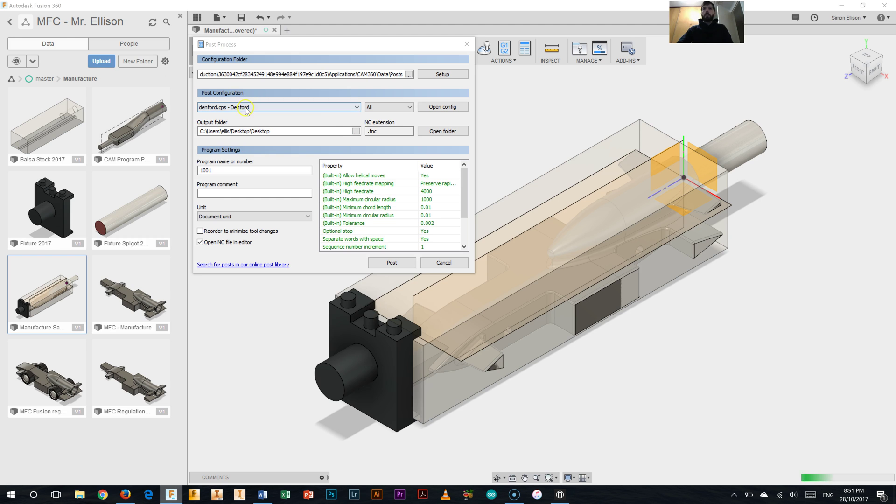
pyautogui.moveTo(241, 109)
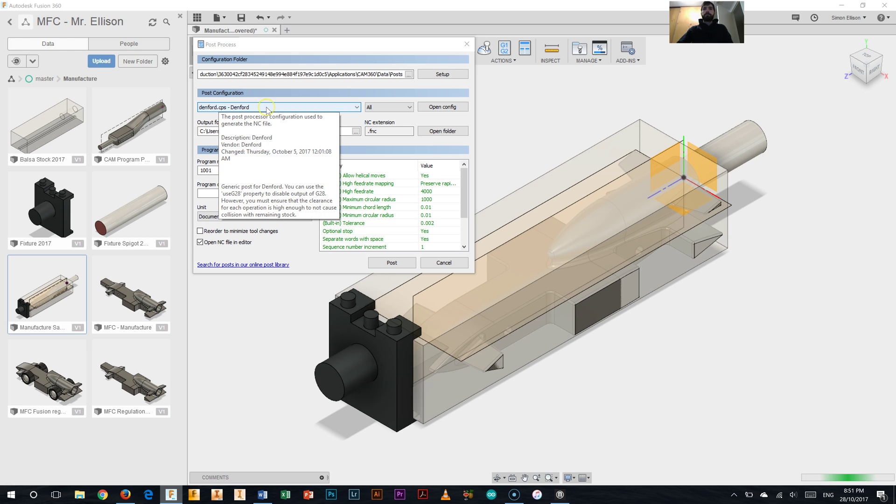
pyautogui.click(251, 107)
pyautogui.scroll(1, 252, 161)
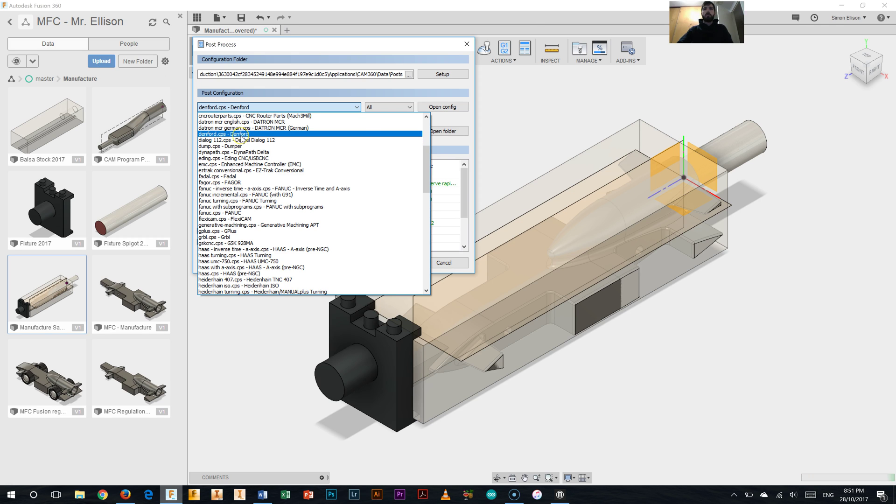
pyautogui.click(242, 136)
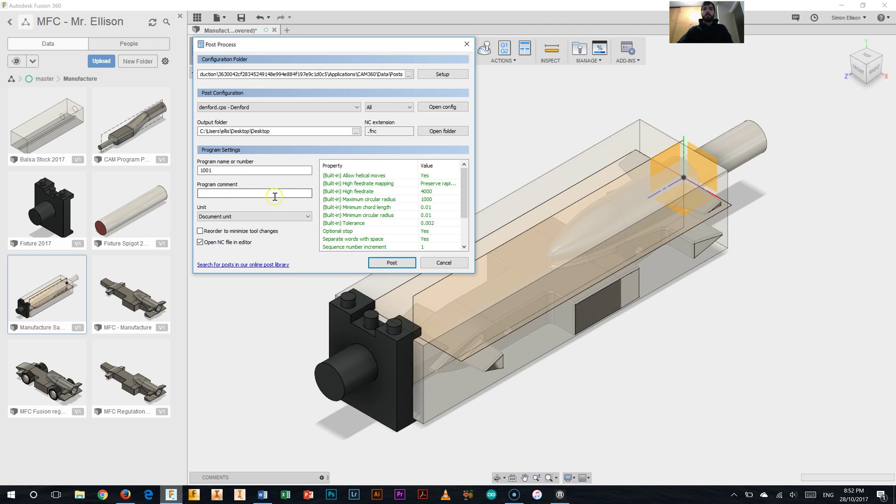
pyautogui.click(387, 263)
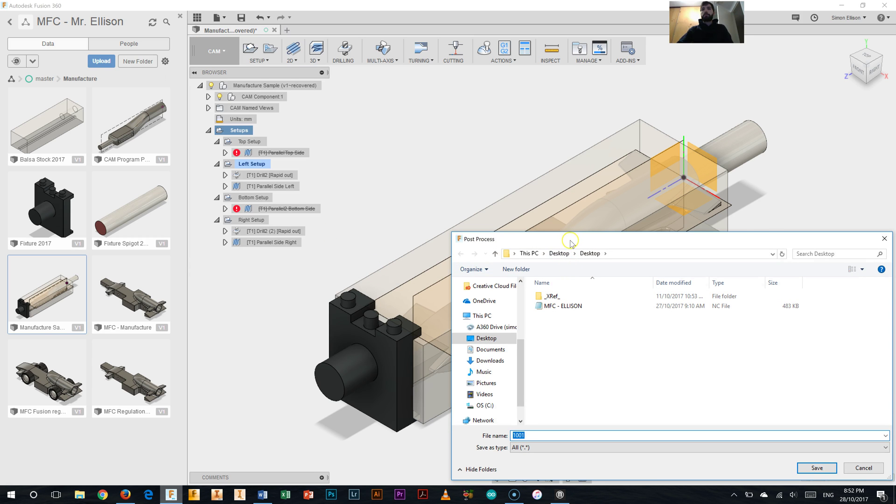
# Name the NC file 'MFC - ' plus the student's name and post it to the Desktop.
pyautogui.moveTo(573, 242); pyautogui.dragTo(477, 150)
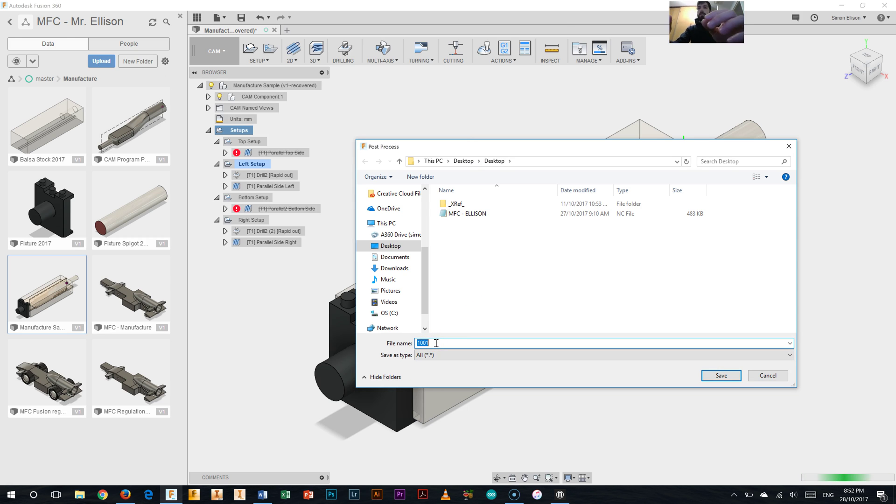
pyautogui.write('MFC')
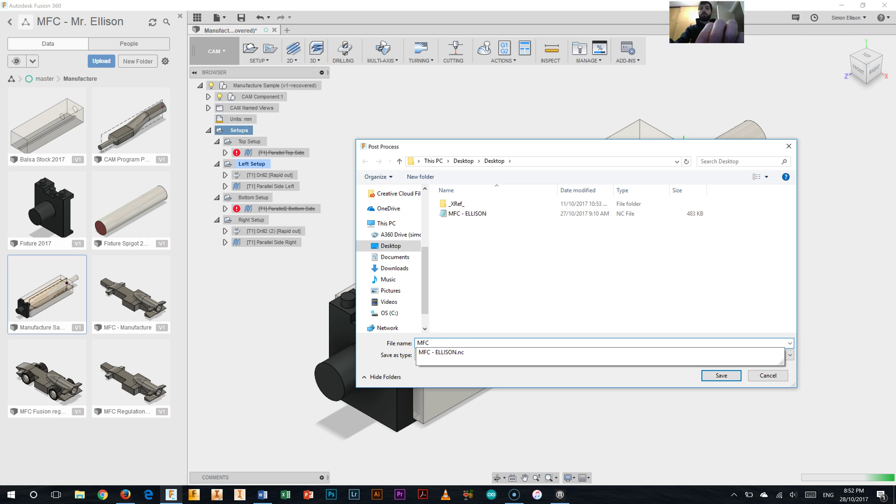
pyautogui.write(' - Mr.W')
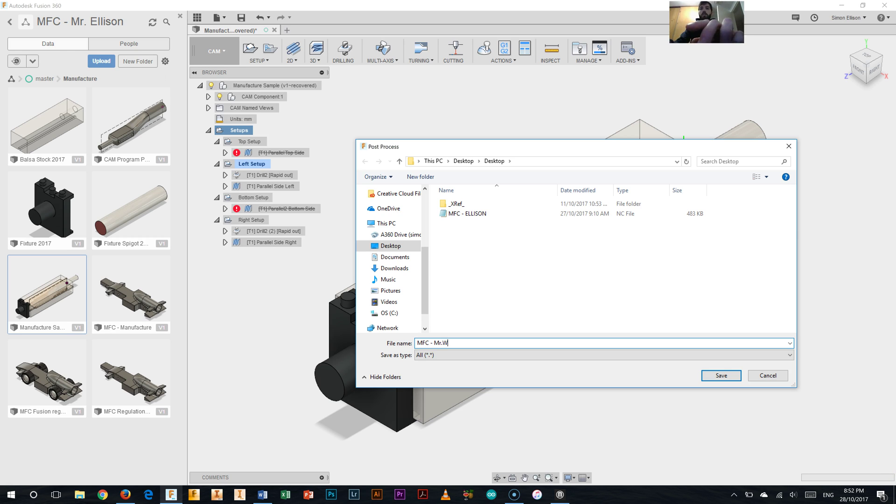
pyautogui.press('BackSpace')
pyautogui.write('Ellison')
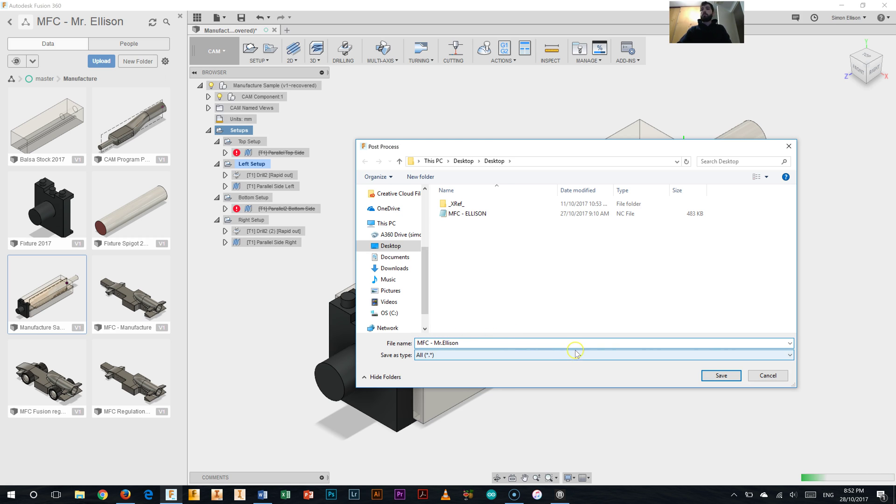
pyautogui.click(724, 375)
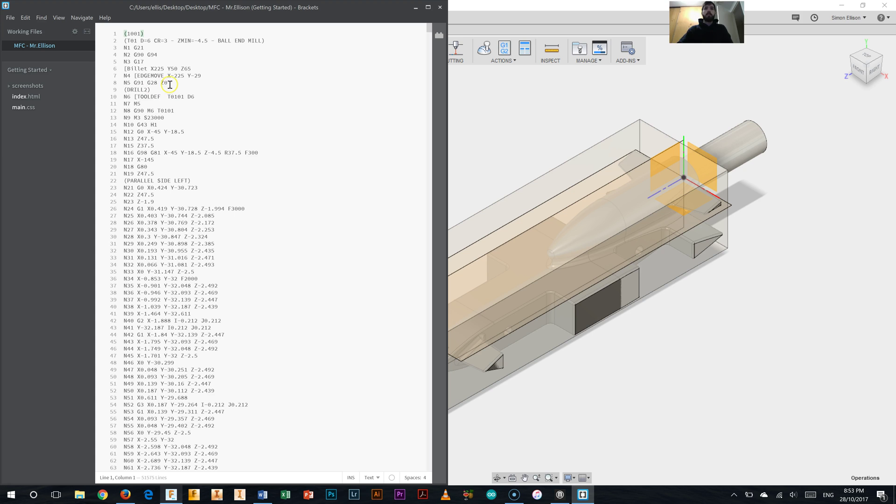
# Place the cursor at the end of line 8, N5 G91 G28 Z0, in the posted program.
pyautogui.click(170, 84)
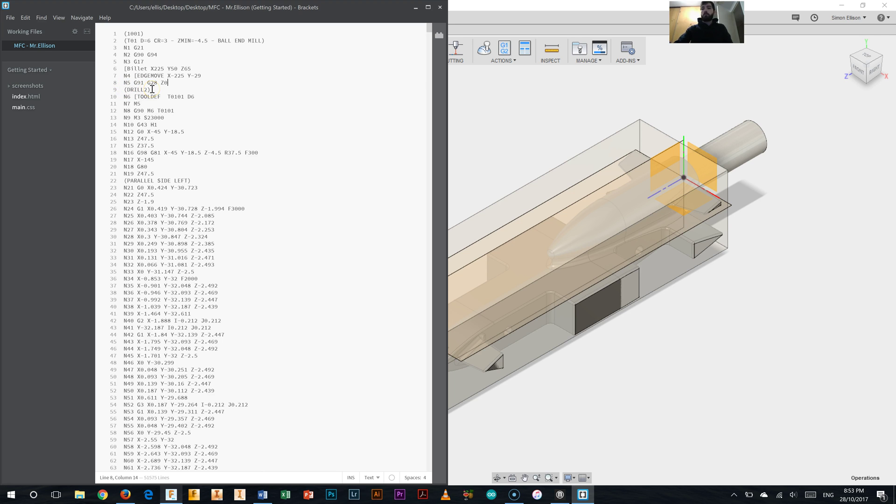
# Insert a new line 9 after N5 G91 G28 Z0 and type the G28 Z10 A90 line.
pyautogui.press('Return')
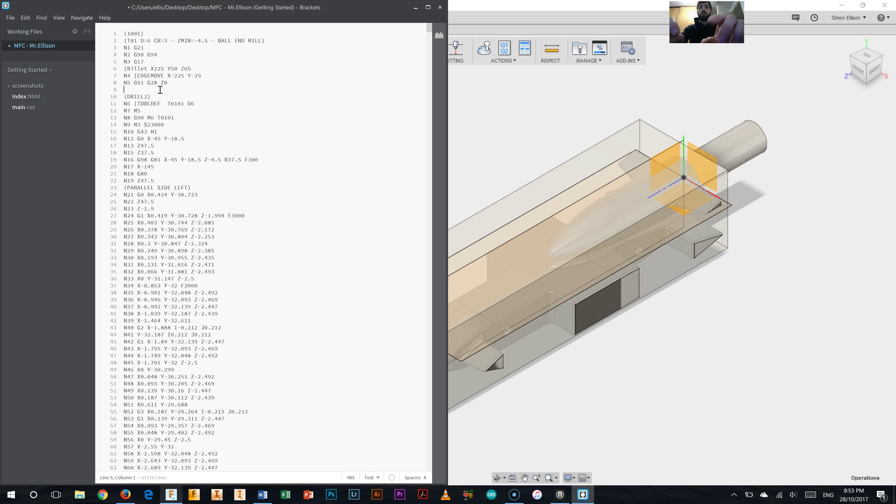
pyautogui.write('G2')
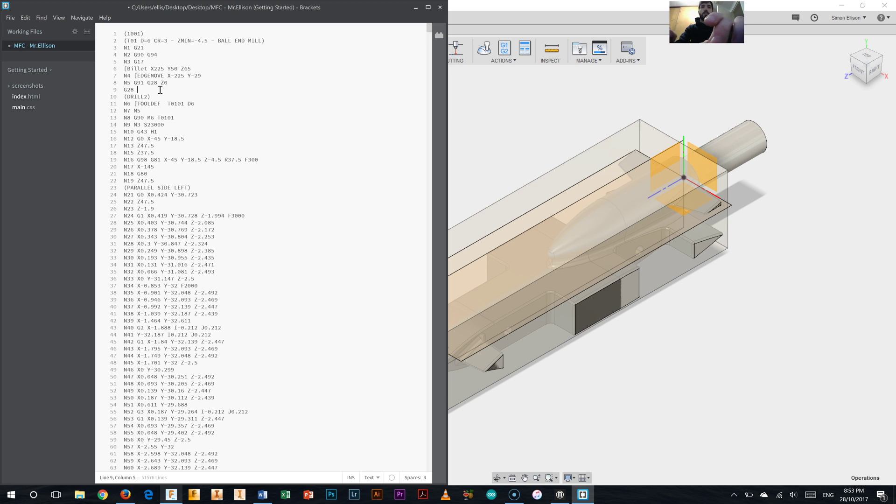
pyautogui.write('8 Z10 A90')
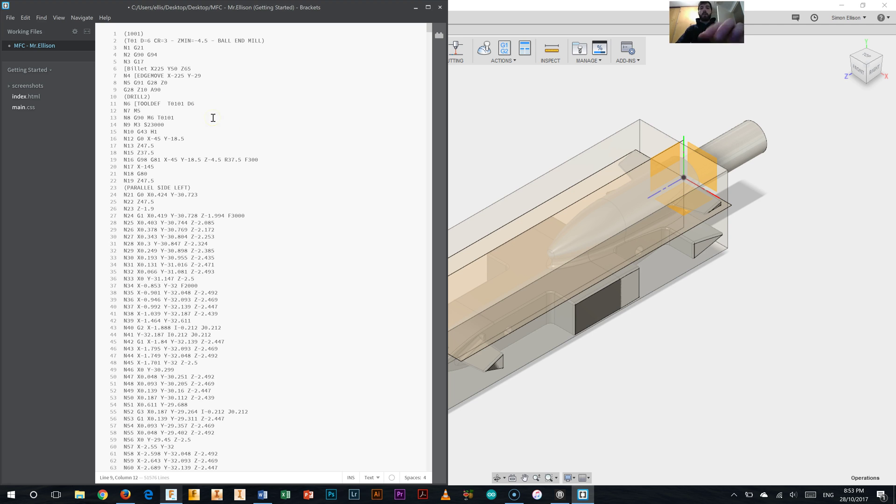
# Search for drill2 and jump to the second DRILL2 section near line 25492, placing the cursor above it.
pyautogui.hotkey('ctrl', 'f')
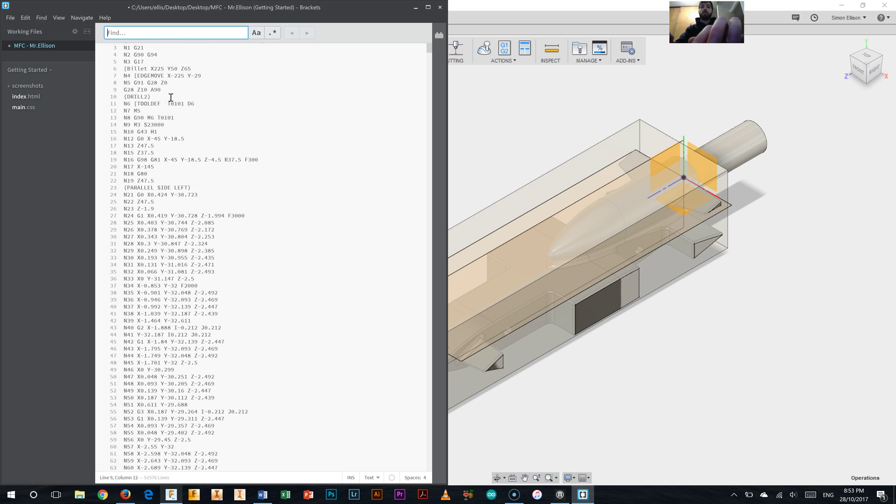
pyautogui.write('drill 2')
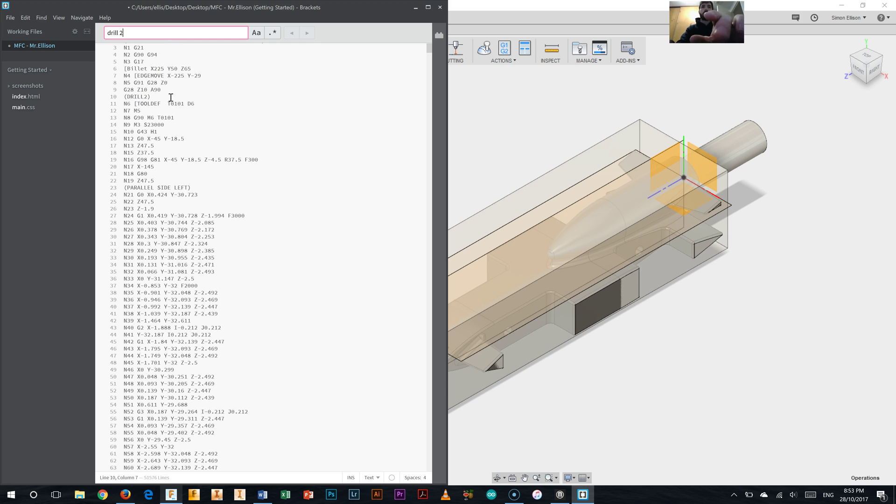
pyautogui.click(184, 28)
pyautogui.press('Left')
pyautogui.press('BackSpace')
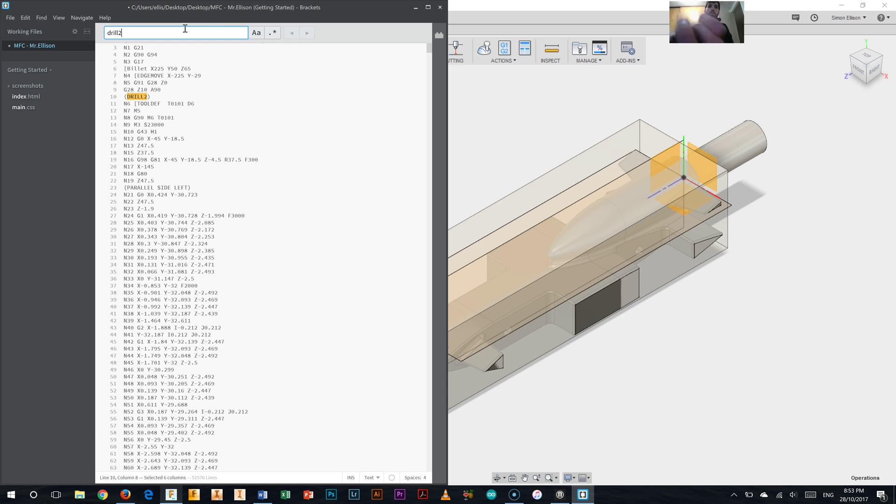
pyautogui.click(295, 32)
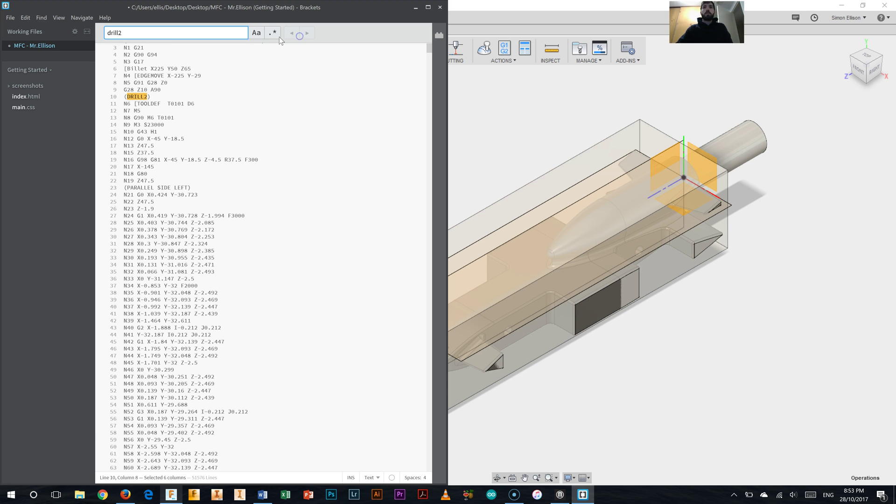
pyautogui.press('Return')
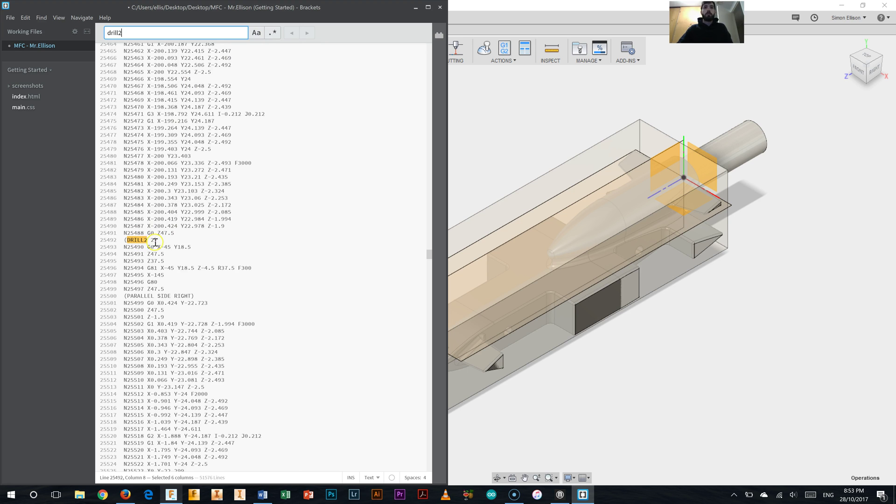
pyautogui.click(173, 238)
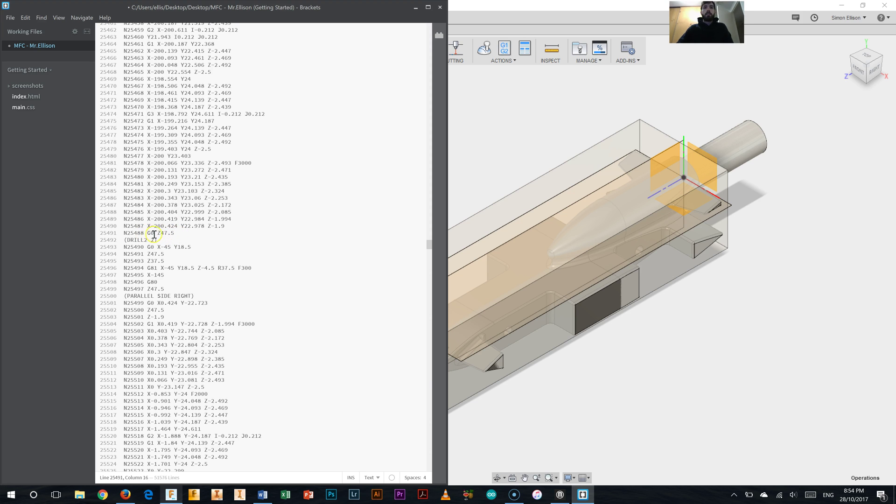
# Insert a G28 Z10 A270 line after N25488 G0 Z47.5, just above the second DRILL2 section.
pyautogui.press('Return')
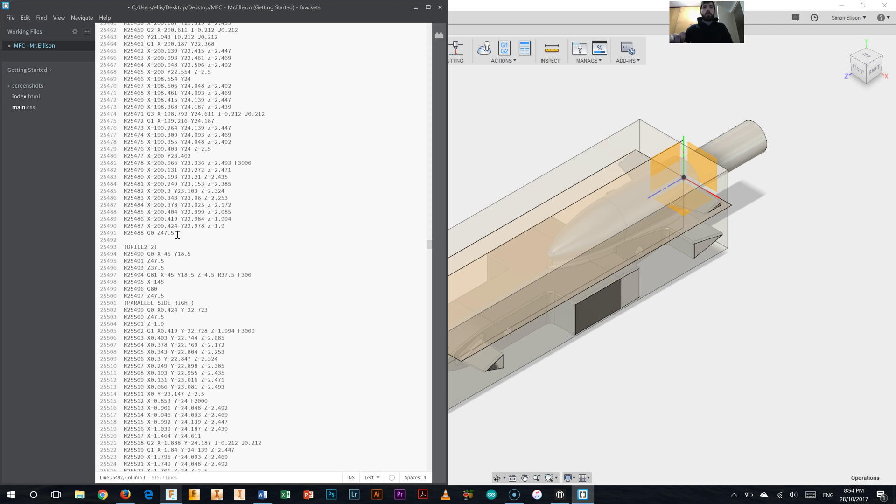
pyautogui.write('g28')
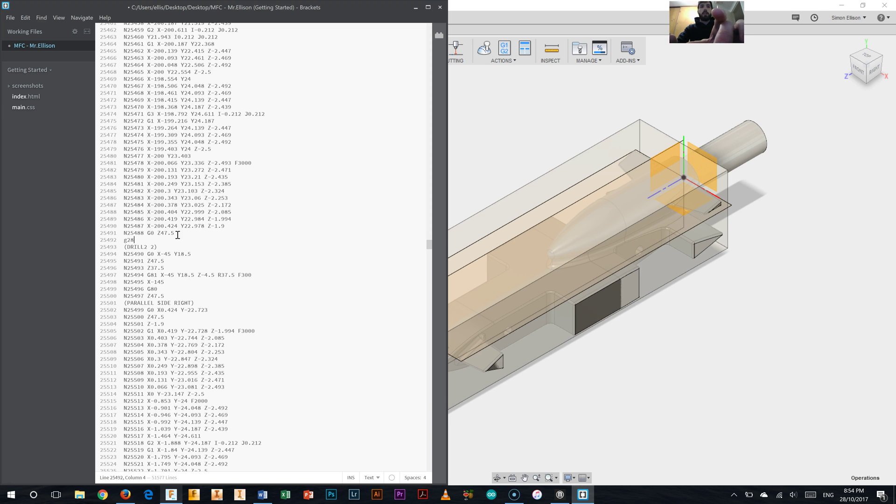
pyautogui.press('BackSpace')
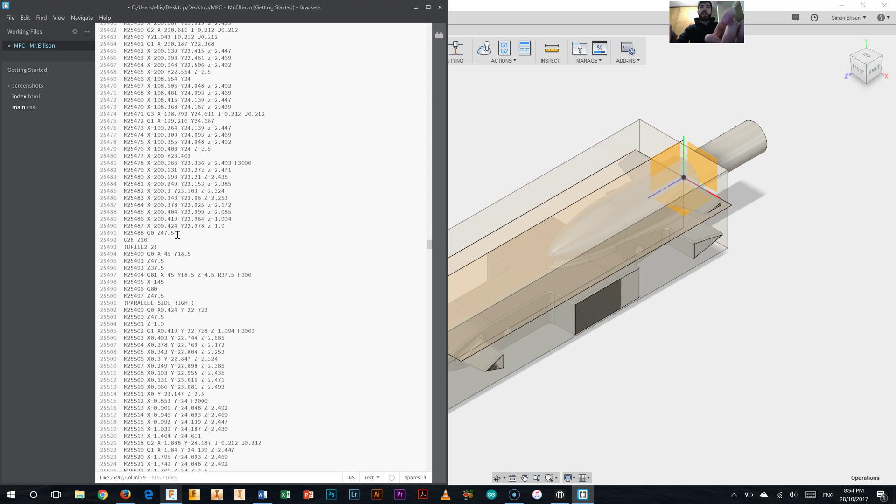
pyautogui.write('A270')
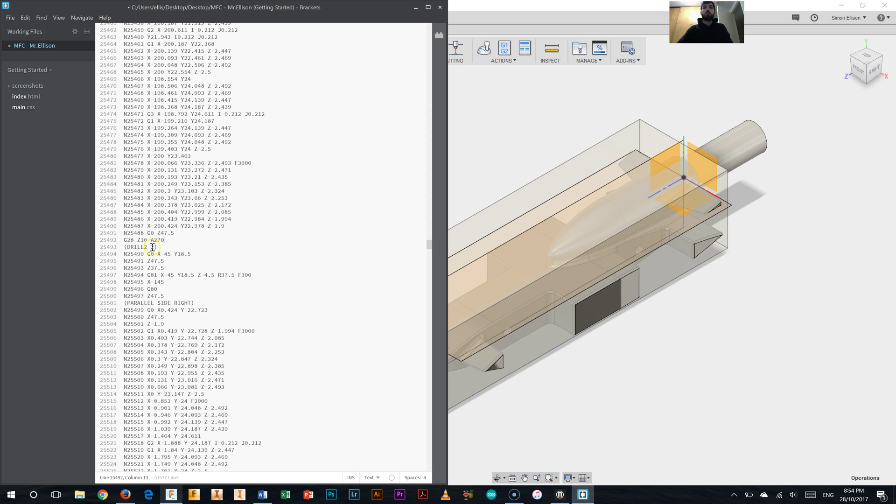
# At the file's end, change G28 X0 Y0 to G28 X0 Y0 A0 and add G28 A0 at line 51576.
pyautogui.moveTo(431, 243); pyautogui.dragTo(433, 475)
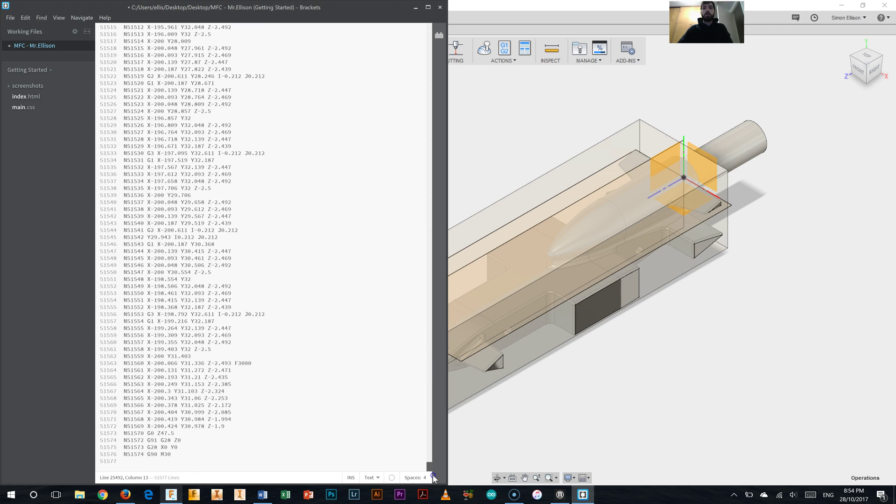
pyautogui.click(182, 449)
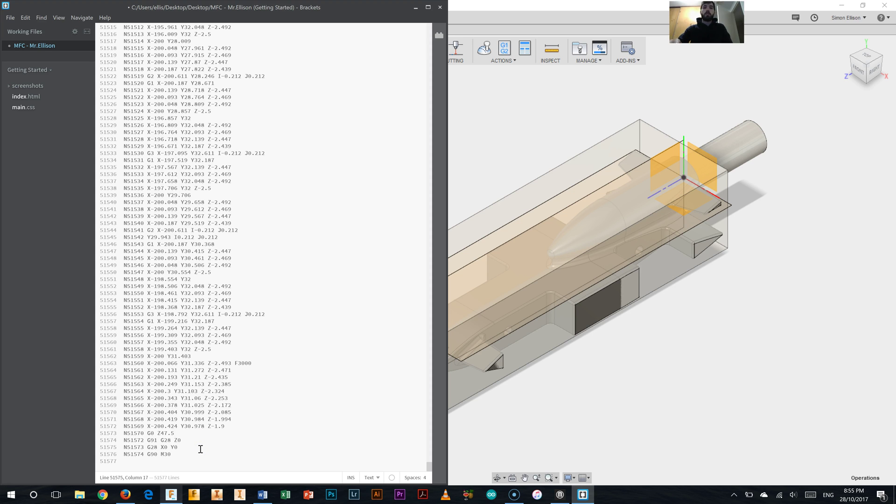
pyautogui.click(165, 446)
pyautogui.write('A0')
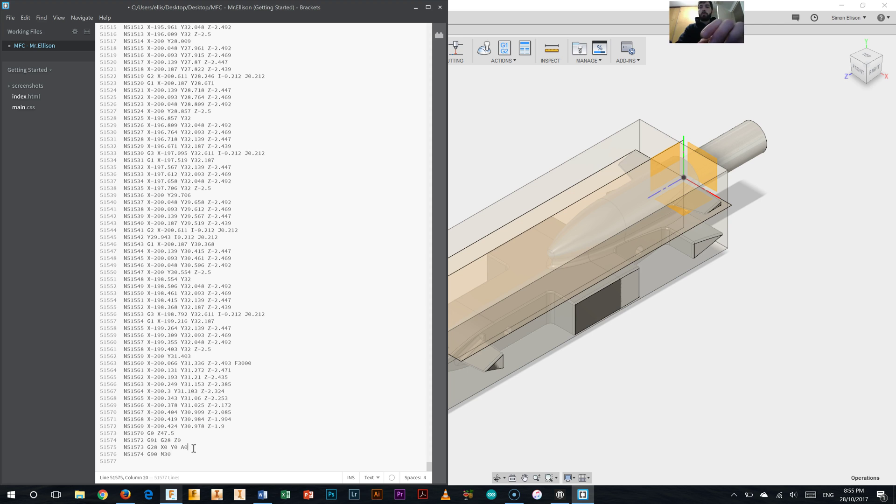
pyautogui.press('Return')
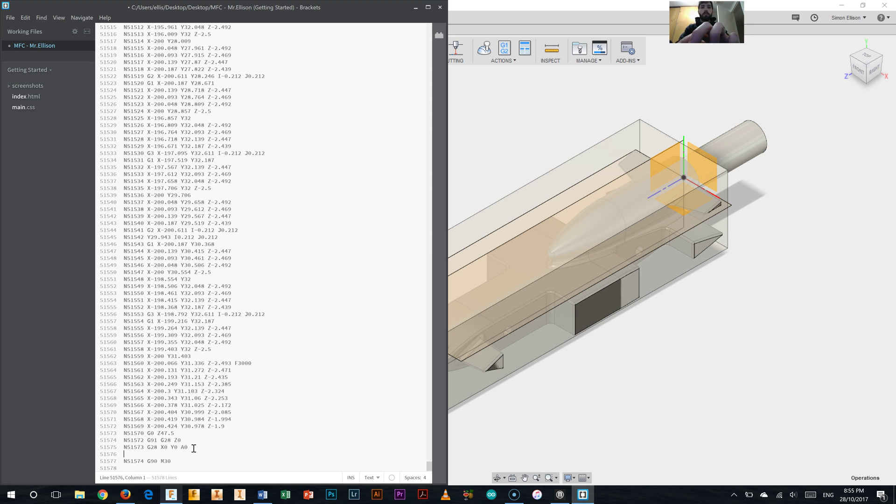
pyautogui.write('G28')
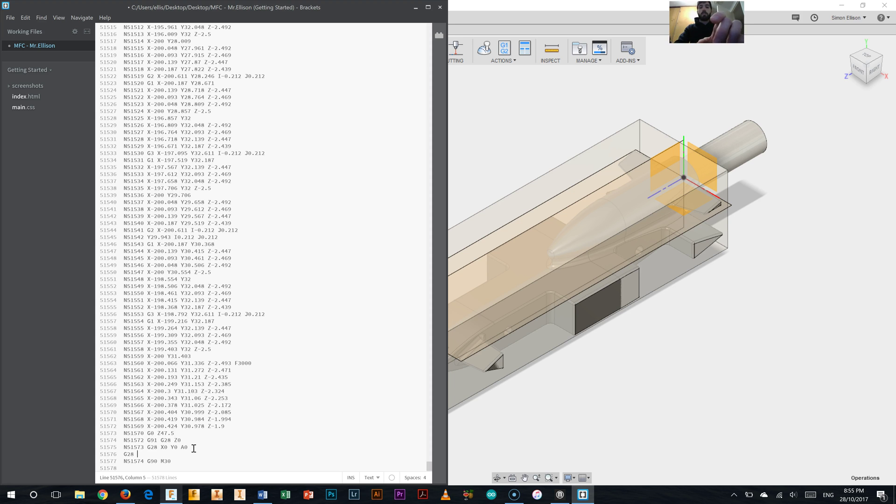
pyautogui.write(' A0')
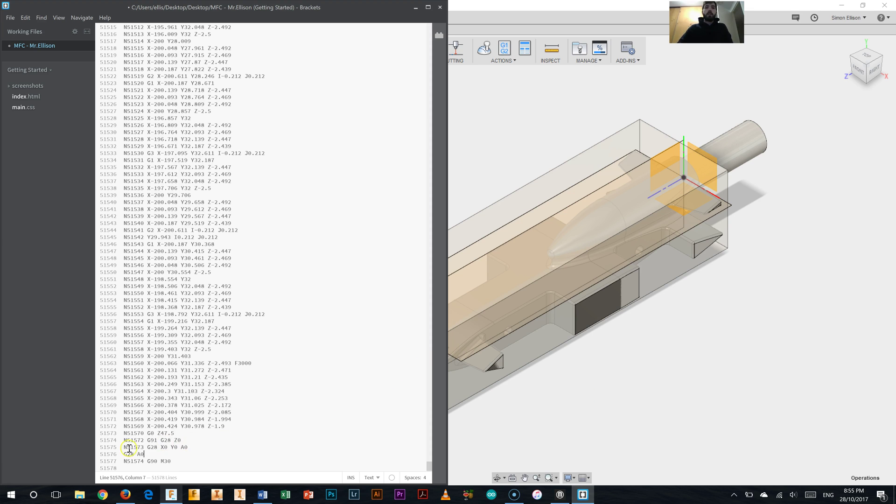
pyautogui.scroll(-1, 274, 408)
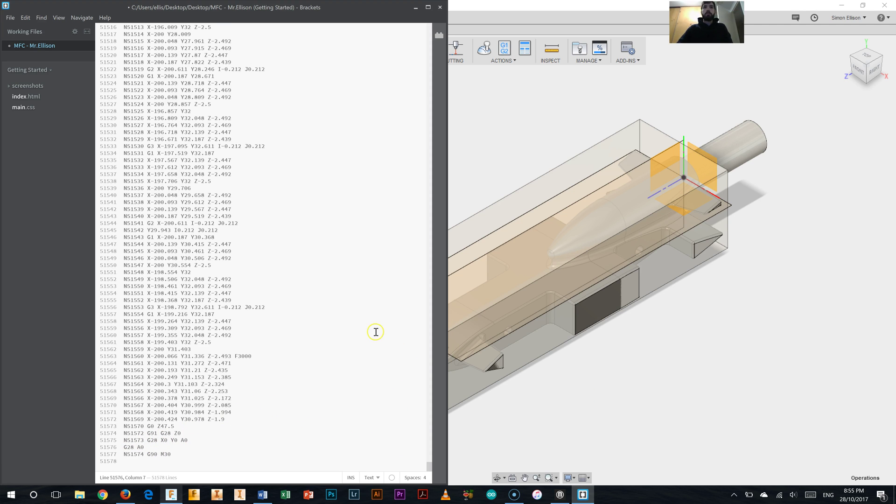
# Save the edited NC program from the File menu.
pyautogui.click(10, 18)
pyautogui.click(35, 73)
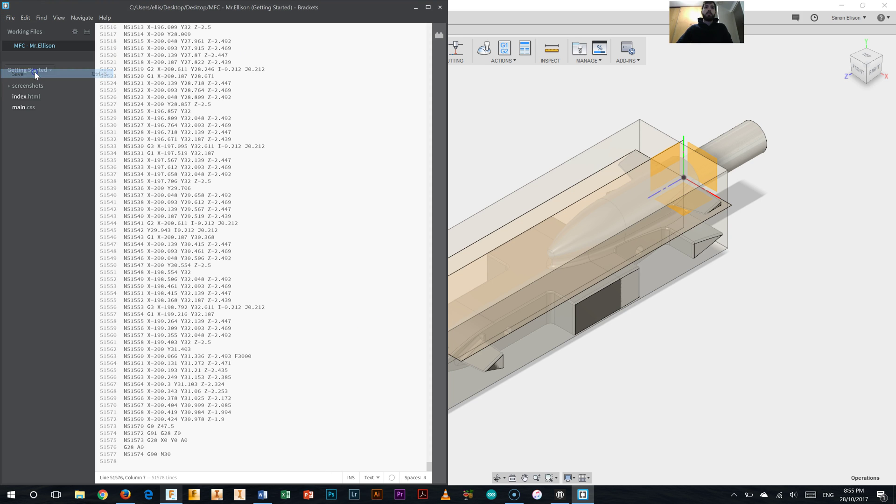